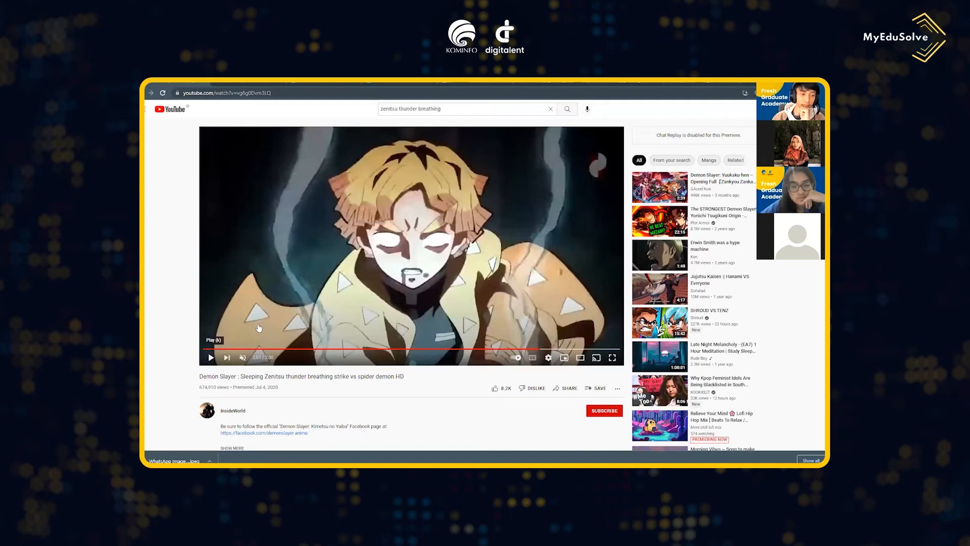
# - Play the reference clip of the Zenitsu thunder breathing strike on YouTube and pause it after the lightning effect
pyautogui.click(212, 357)
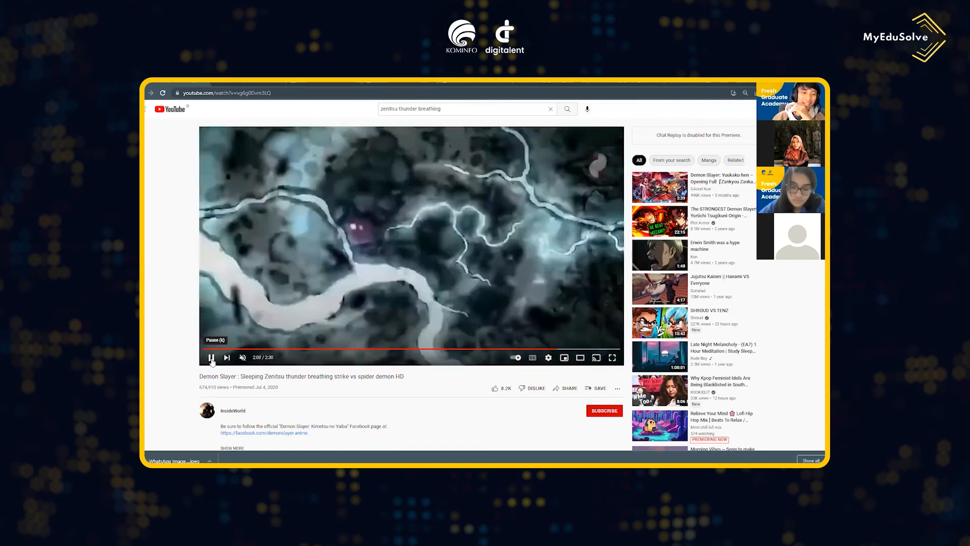
pyautogui.click(212, 357)
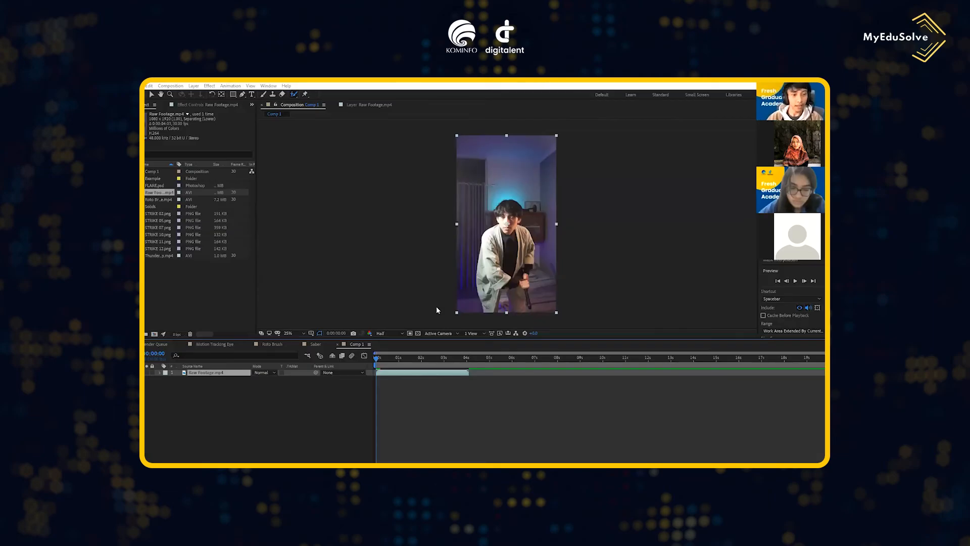
# - Switch to After Effects and set the preview resolution of Comp 1 to Quarter
pyautogui.moveTo(376, 357); pyautogui.dragTo(391, 362)
pyautogui.click(387, 334)
pyautogui.click(394, 342)
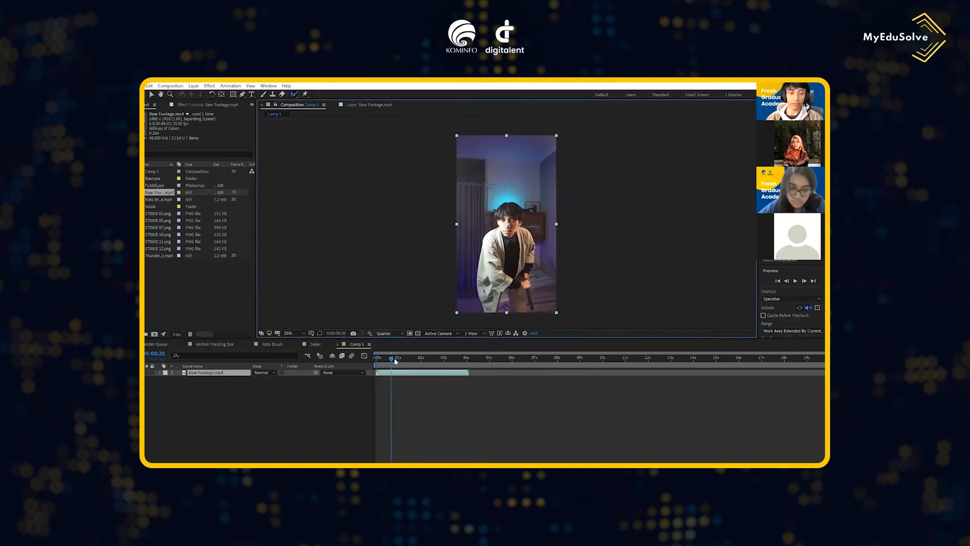
# - Split the Raw Footage.mp4 layer in Comp 1 at 0:00:01:11
pyautogui.moveTo(392, 359); pyautogui.dragTo(407, 361)
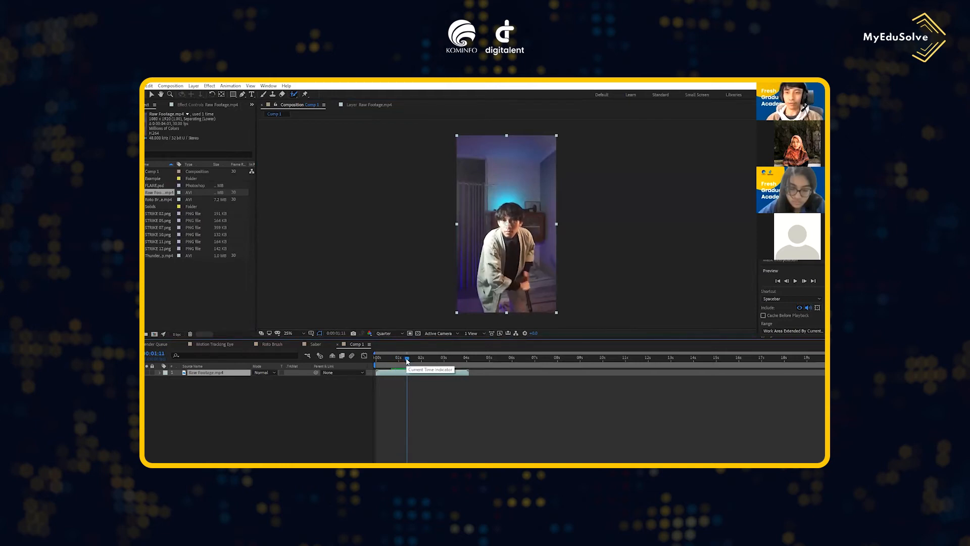
pyautogui.moveTo(407, 361); pyautogui.dragTo(406, 360)
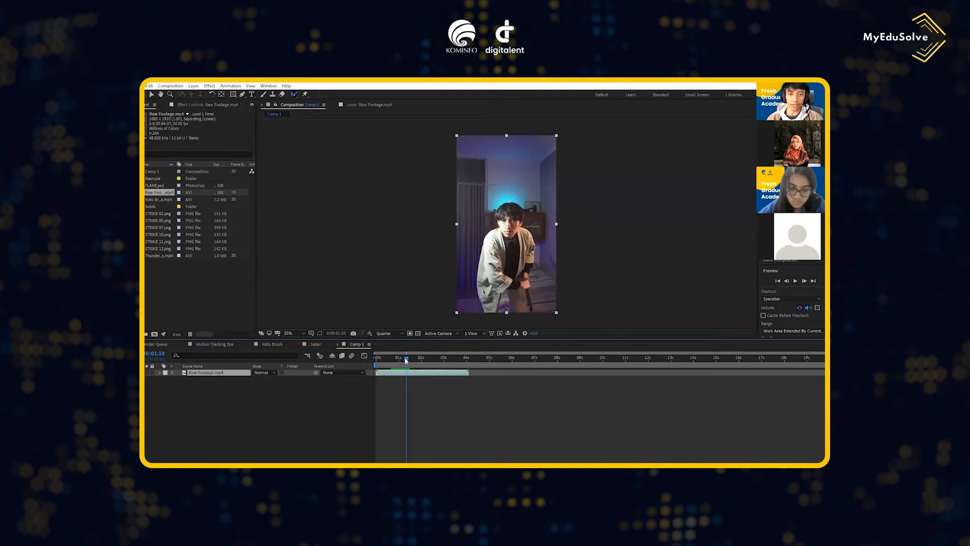
pyautogui.click(804, 281)
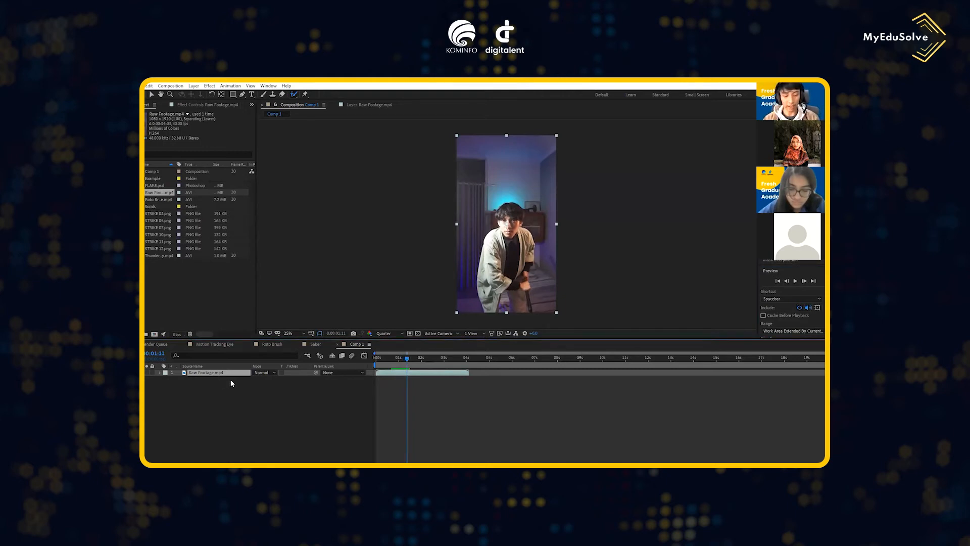
pyautogui.hotkey('ctrl', 'd')
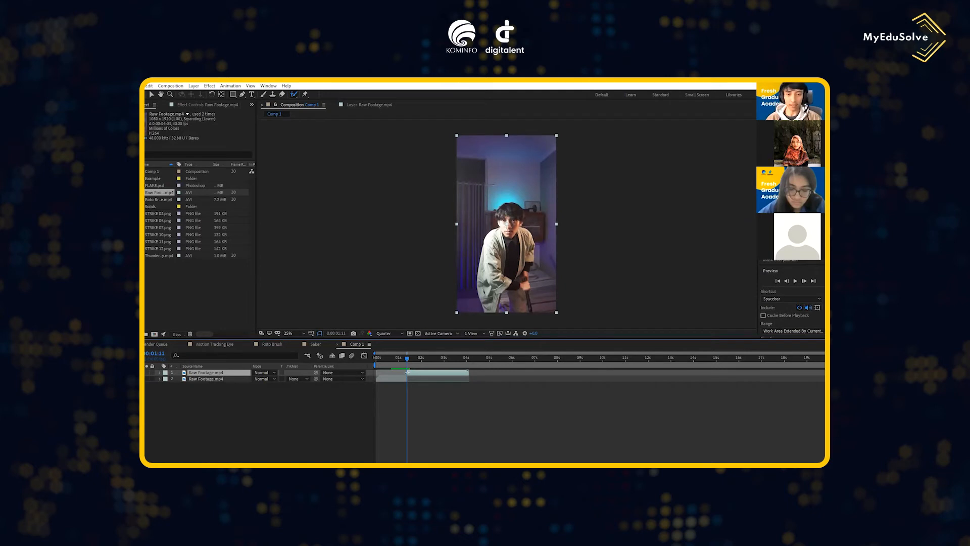
pyautogui.click(430, 386)
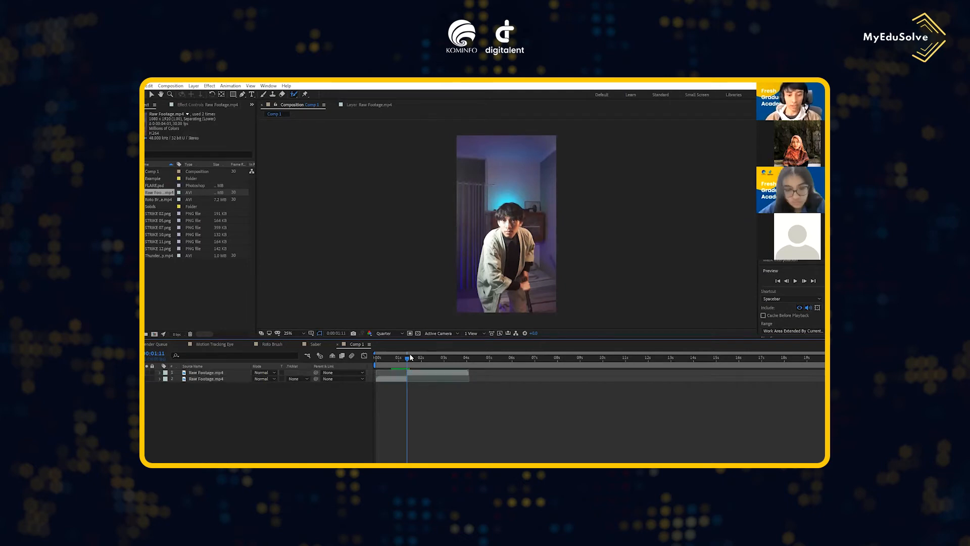
pyautogui.click(478, 271)
pyautogui.click(318, 319)
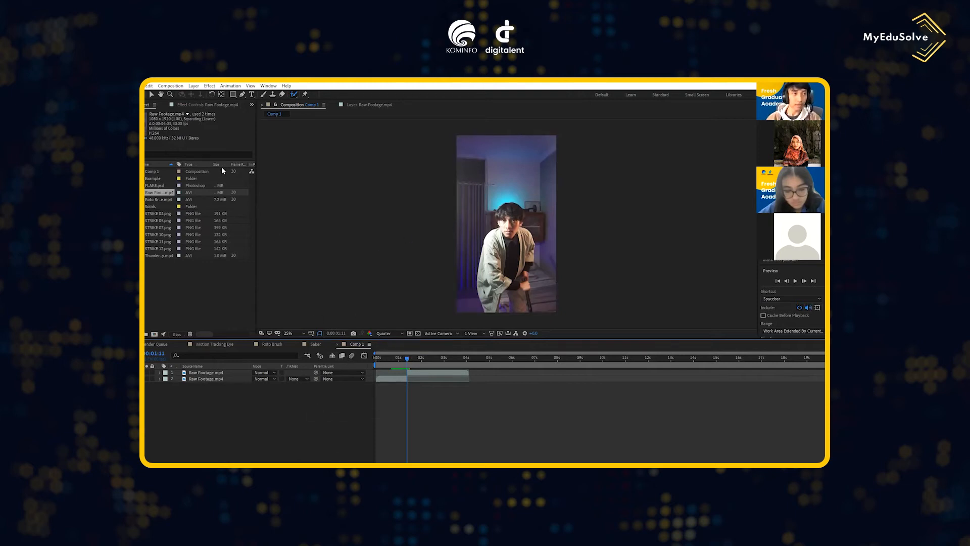
# - Create a new composition with the Guest Movie without SFX clip, view its lightning effect at 0:00:12:06, and return to Comp 1
pyautogui.click(171, 85)
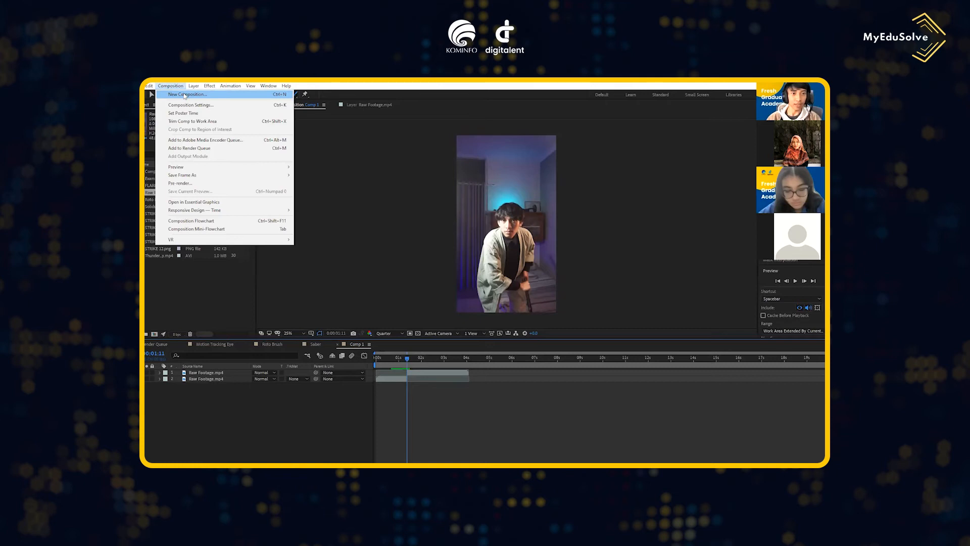
pyautogui.click(188, 94)
pyautogui.click(524, 342)
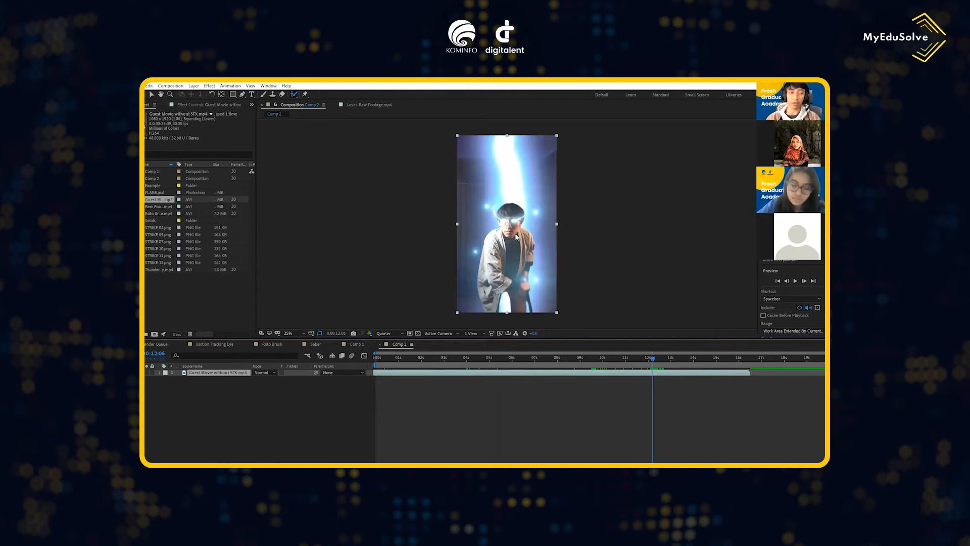
pyautogui.click(356, 343)
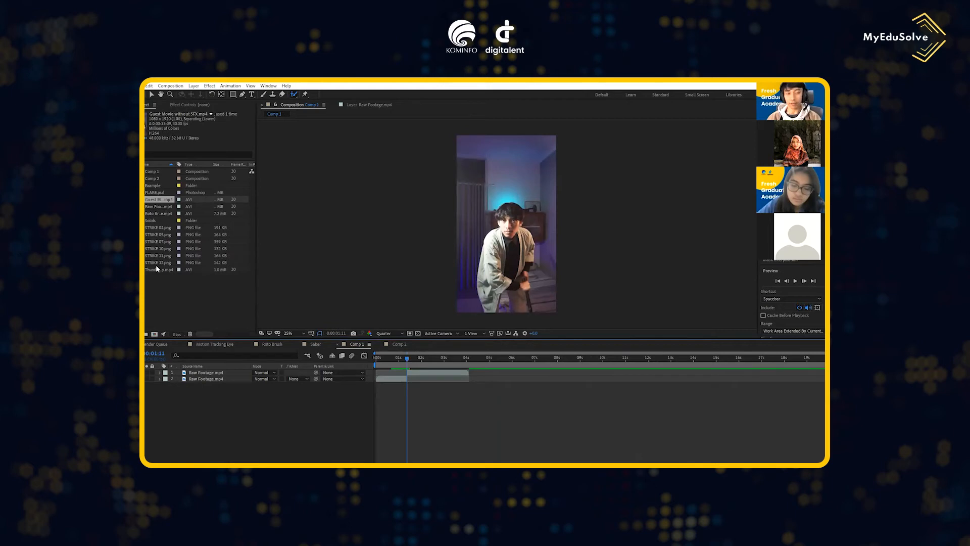
# - Add Thunder Overlay.mp4 to Comp 1, starting at 0:00:01:11 and placed between the two Raw Footage layers
pyautogui.click(158, 278)
pyautogui.moveTo(162, 268); pyautogui.dragTo(216, 386)
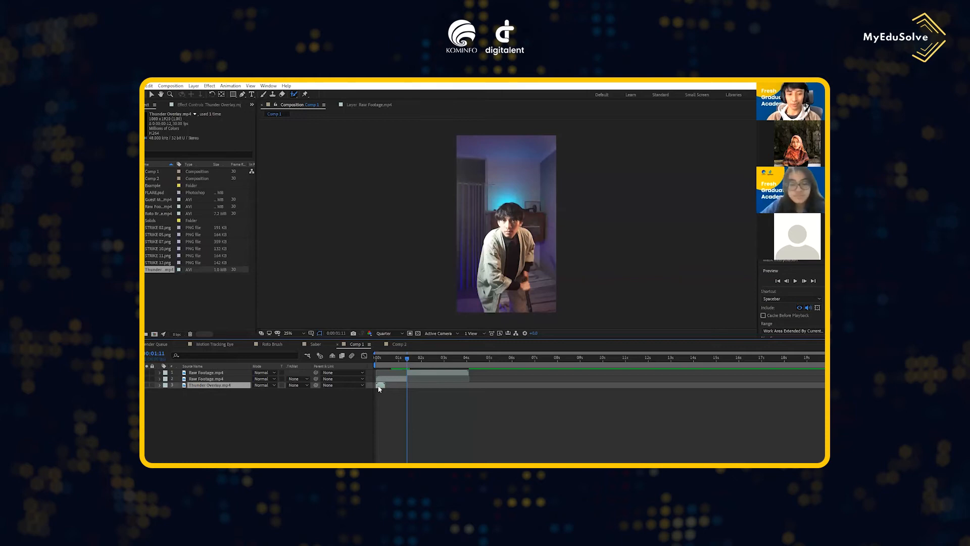
pyautogui.moveTo(378, 387); pyautogui.dragTo(410, 386)
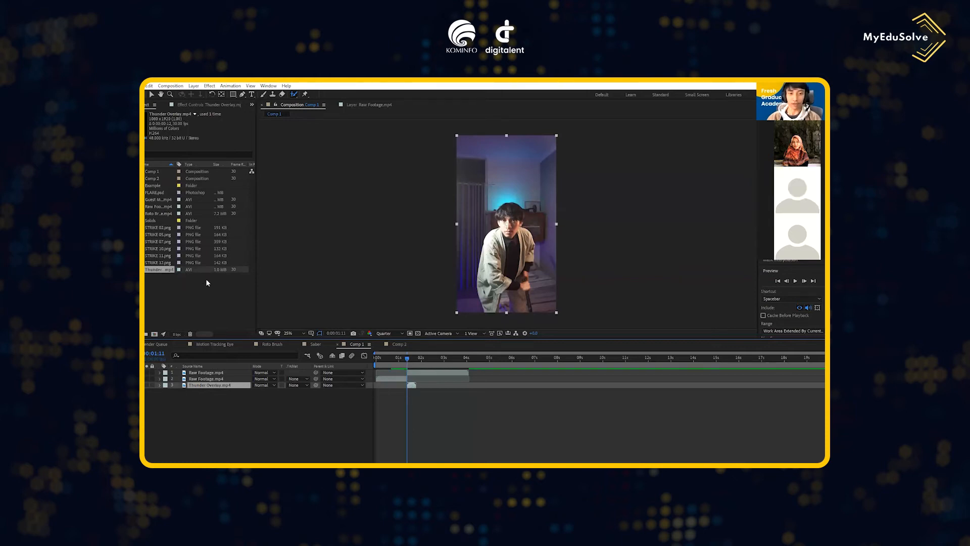
pyautogui.moveTo(209, 387); pyautogui.dragTo(208, 376)
# - Open the upper Raw Footage.mp4 layer in its own Layer viewer at 0:00:01:14 with the Roto Brush tool
pyautogui.moveTo(407, 359); pyautogui.dragTo(410, 360)
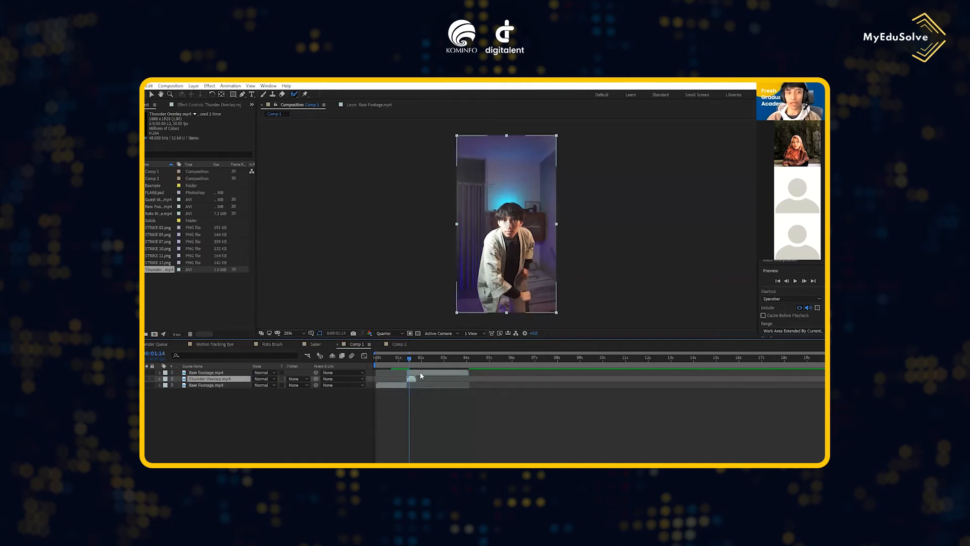
pyautogui.click(420, 373)
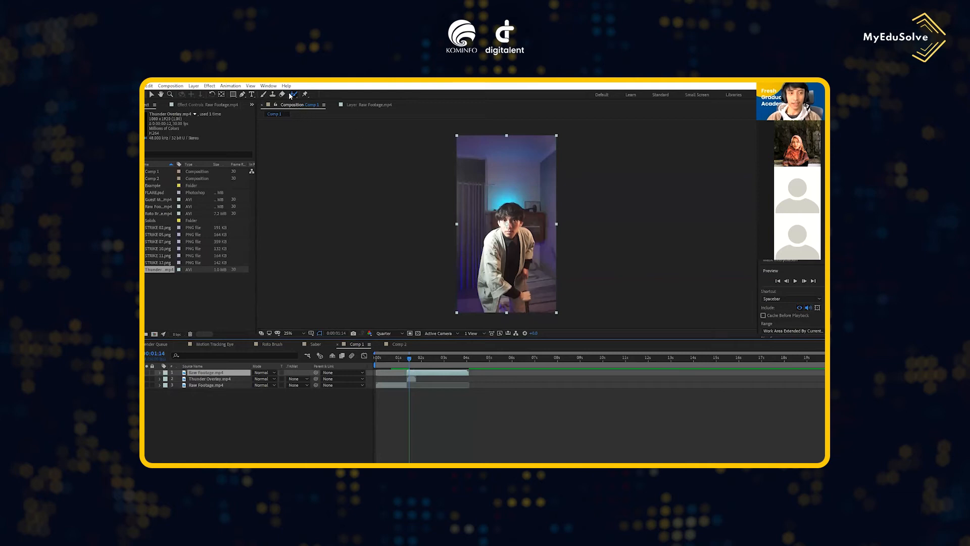
pyautogui.doubleClick(507, 217)
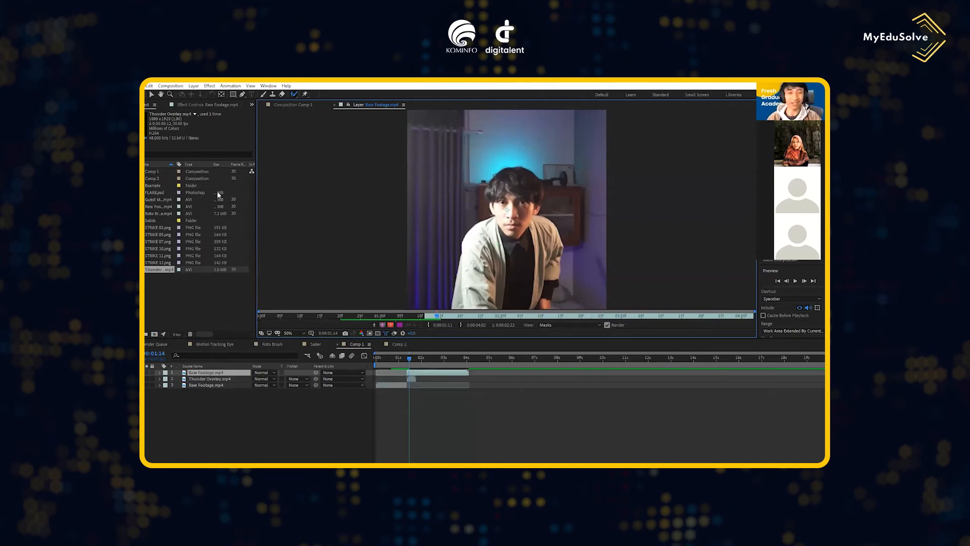
# - Add the green-screen Roto Brush Footage.mp4 as the top layer of Comp 1, aligned to end with the raw footage
pyautogui.click(161, 212)
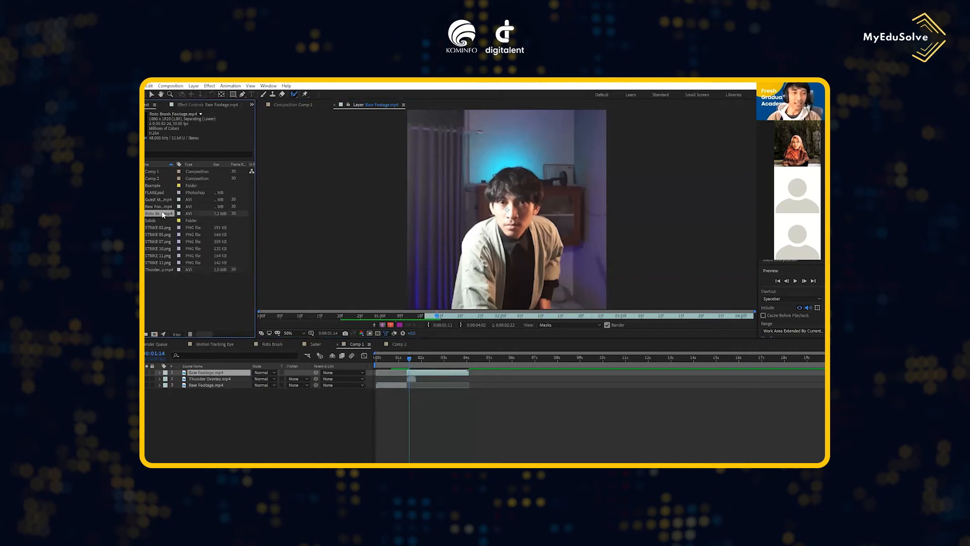
pyautogui.moveTo(162, 213); pyautogui.dragTo(268, 369)
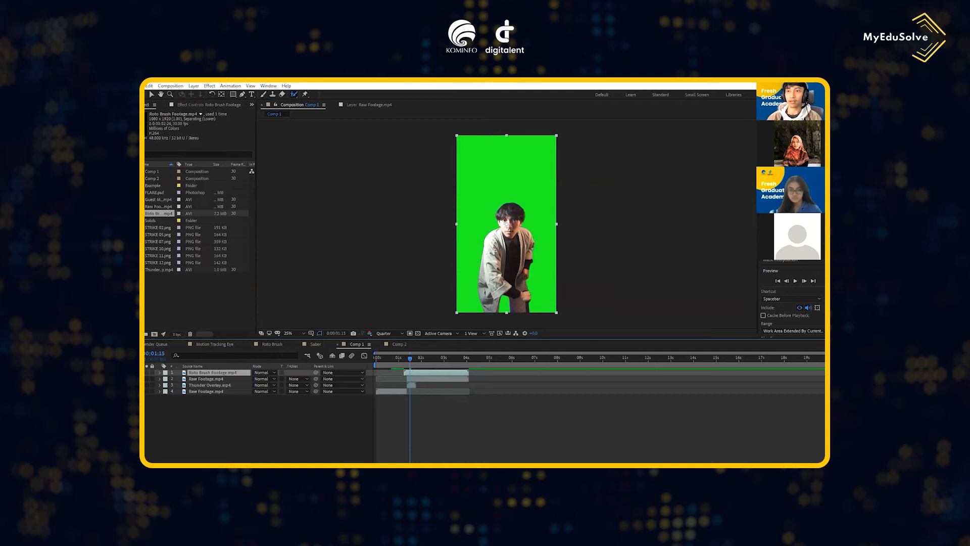
# - Apply Keylight (1.2) to the Roto Brush Footage layer and sample the green background as its Screen Colour
pyautogui.click(771, 271)
pyautogui.scroll(2, 791, 290)
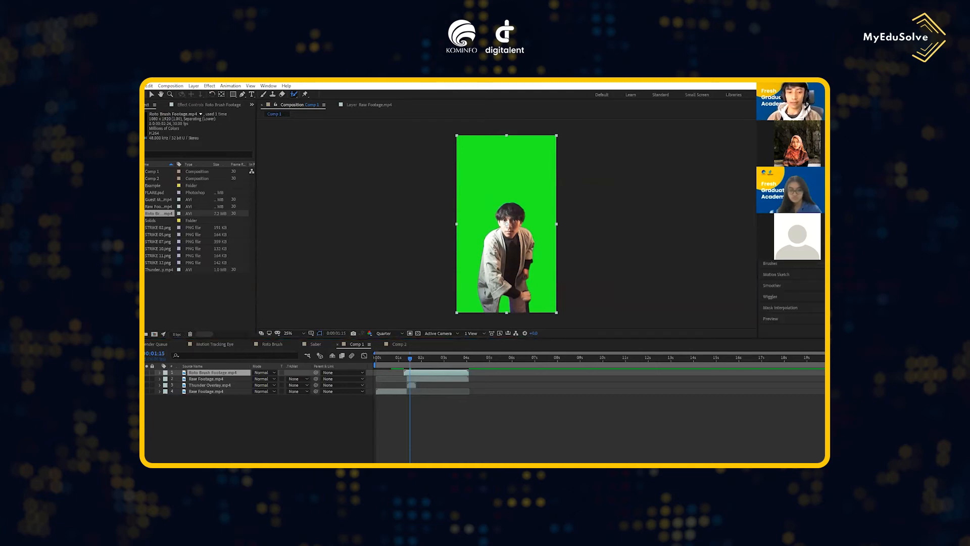
pyautogui.moveTo(423, 373)
pyautogui.mouseDown()
pyautogui.moveTo(622, 310)
pyautogui.moveTo(441, 373)
pyautogui.mouseUp()
pyautogui.click(213, 167)
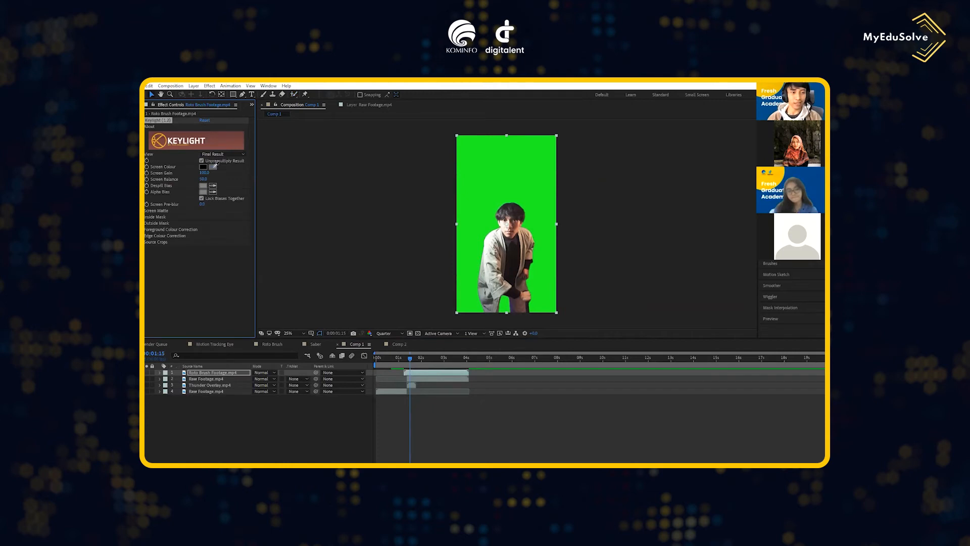
pyautogui.click(490, 176)
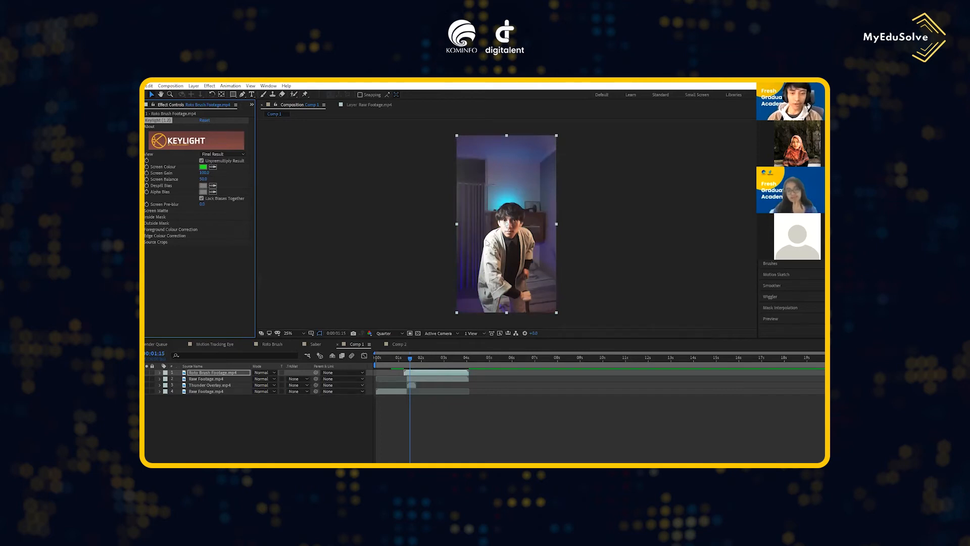
# - Move the Thunder Overlay layer to the top of the layer stack and set its blending mode to Add
pyautogui.click(212, 386)
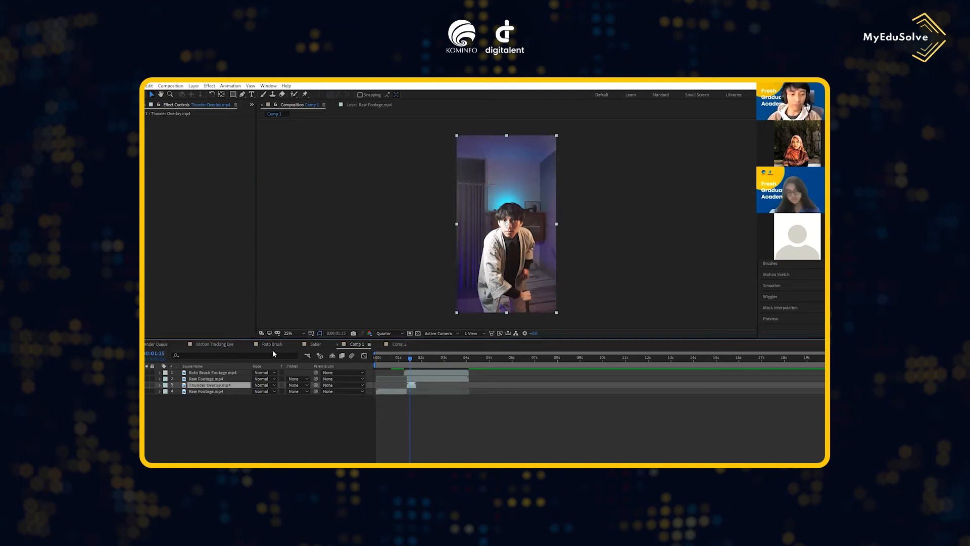
pyautogui.moveTo(214, 387); pyautogui.dragTo(220, 370)
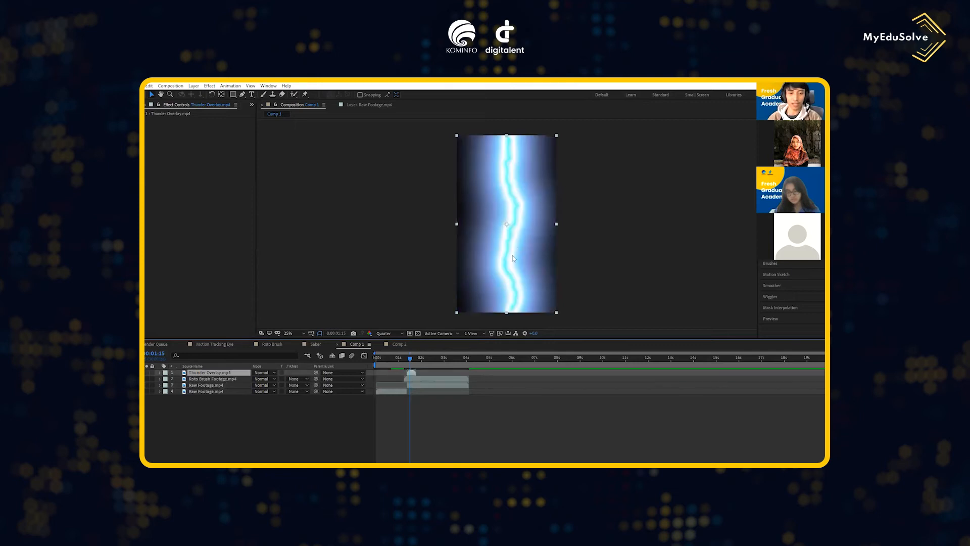
pyautogui.click(269, 373)
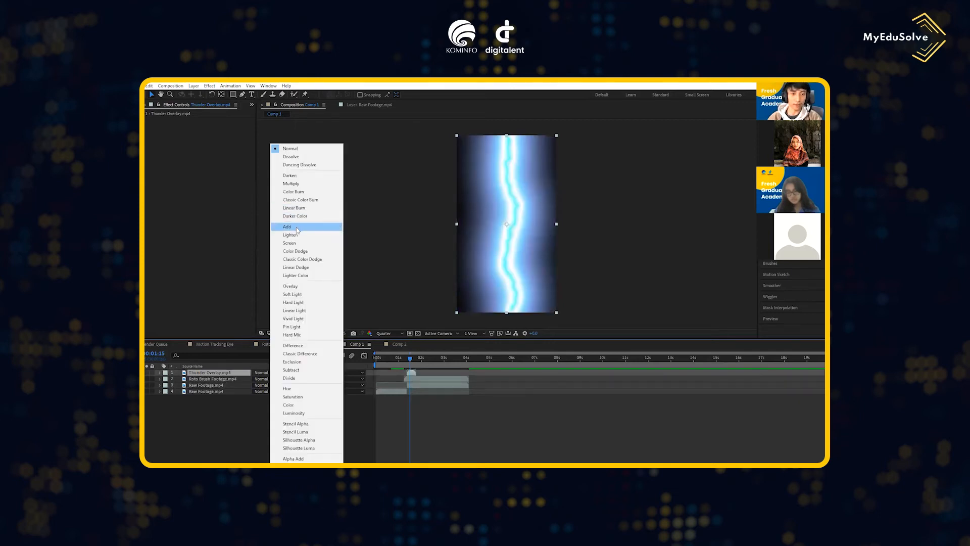
pyautogui.click(297, 227)
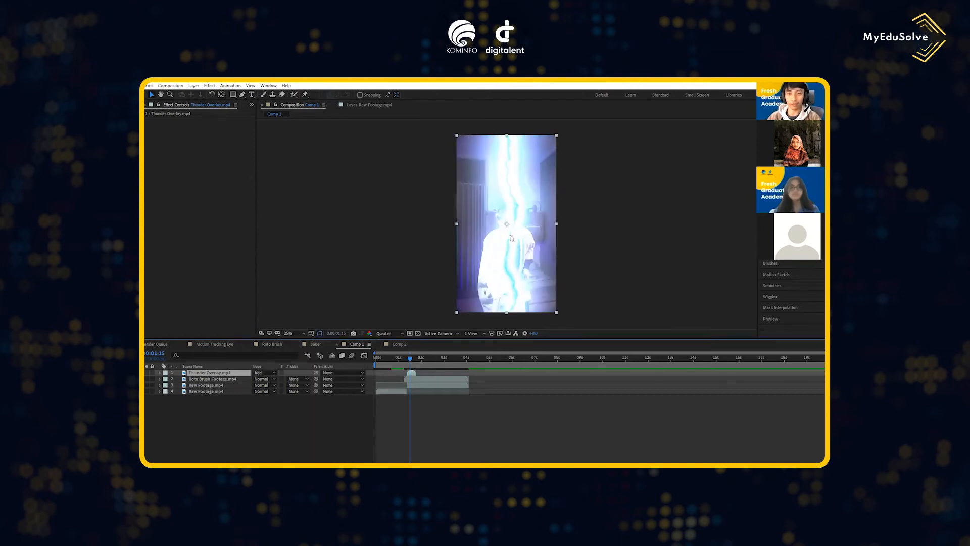
# - Move the Roto Brush Footage layer above Thunder Overlay so the lightning sits behind the man
pyautogui.click(219, 380)
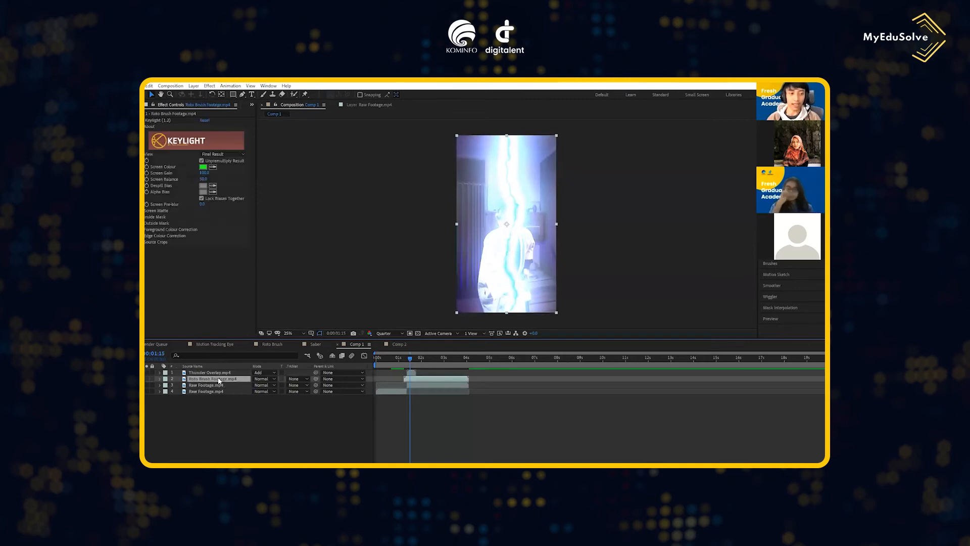
pyautogui.moveTo(220, 379); pyautogui.dragTo(222, 372)
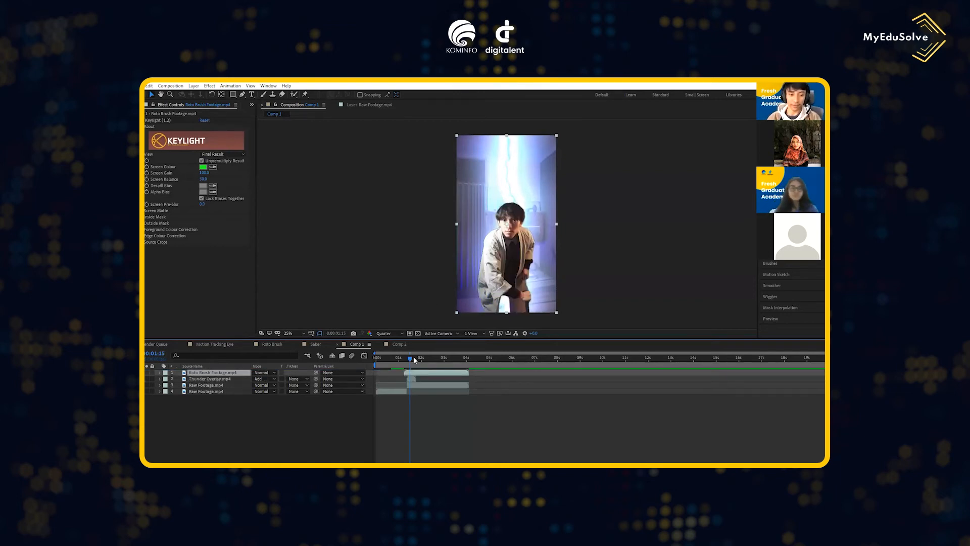
pyautogui.moveTo(410, 360); pyautogui.dragTo(412, 361)
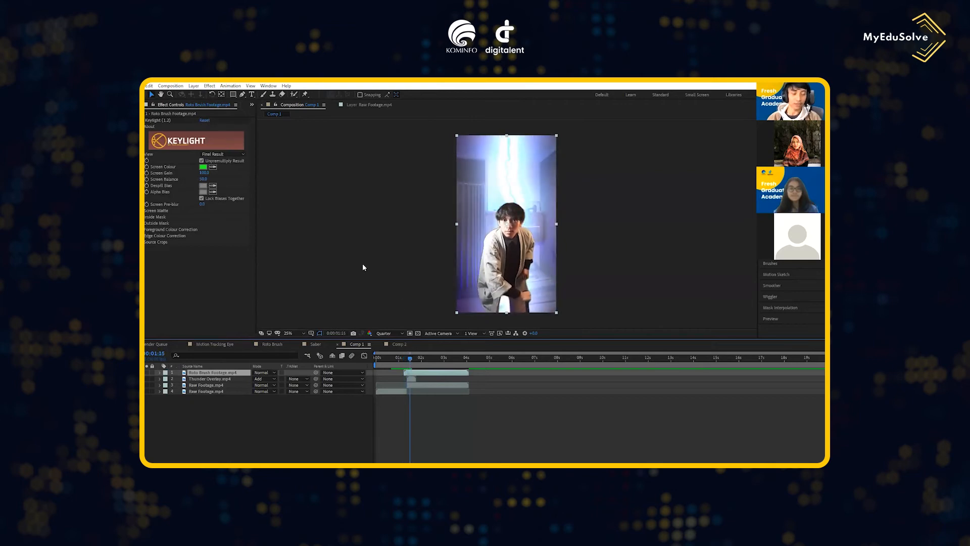
# - Compare the STRIKE lightning images in the project and add STRIKE 07.png as the top layer of Comp 1
pyautogui.click(252, 104)
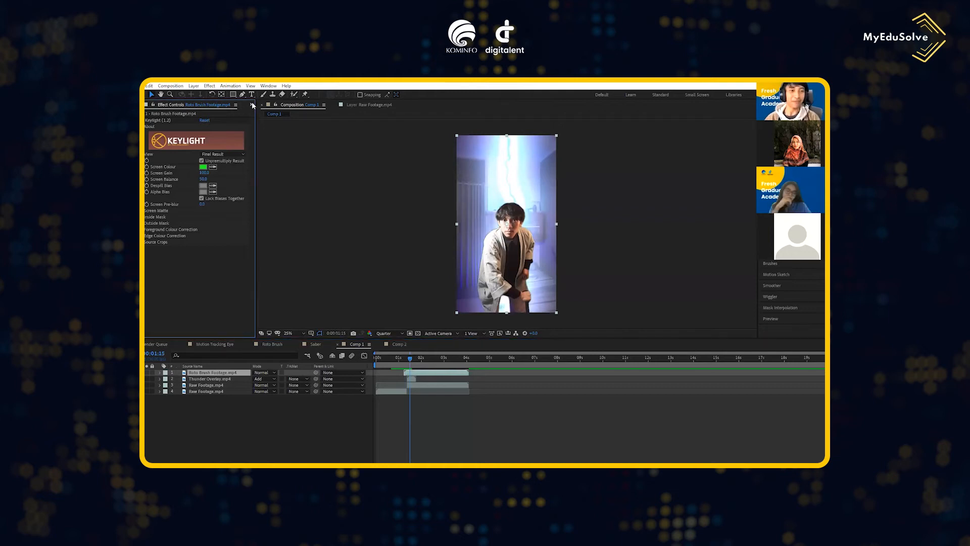
pyautogui.click(260, 110)
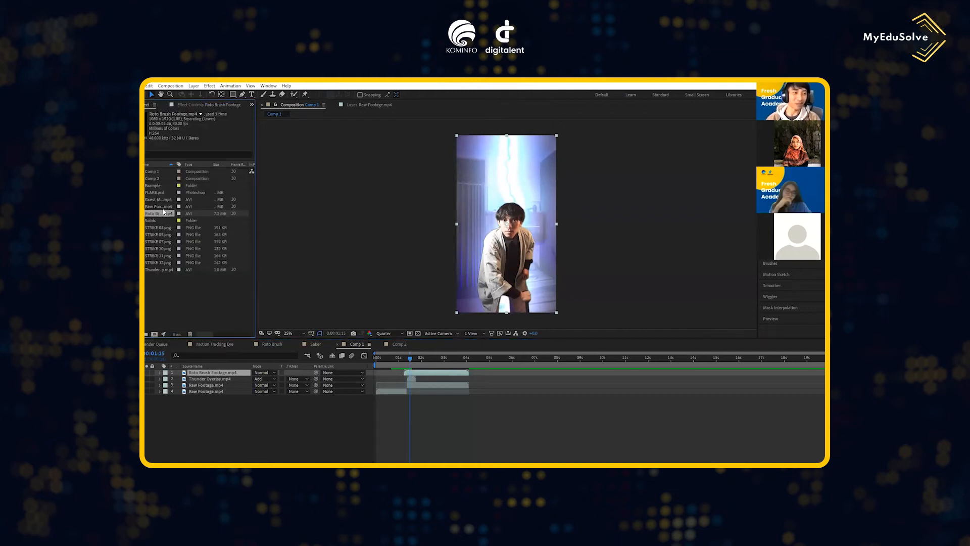
pyautogui.click(160, 248)
pyautogui.click(161, 256)
pyautogui.click(160, 263)
pyautogui.click(161, 248)
pyautogui.click(162, 241)
pyautogui.click(162, 235)
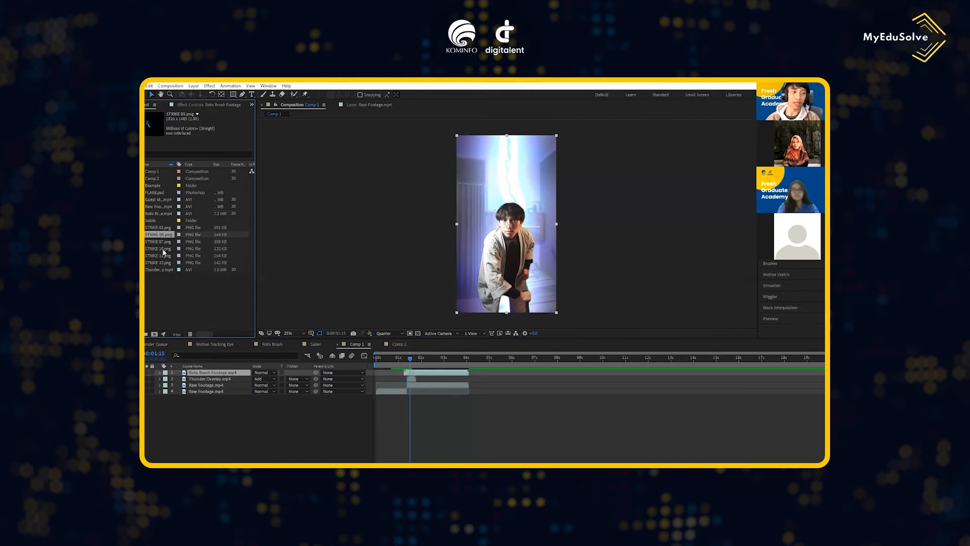
pyautogui.click(161, 242)
pyautogui.moveTo(165, 244); pyautogui.dragTo(215, 372)
# - Split the STRIKE 07.png layer at 0:00:01:15 and delete the part before that time
pyautogui.hotkey('ctrl', 'shift', 'd')
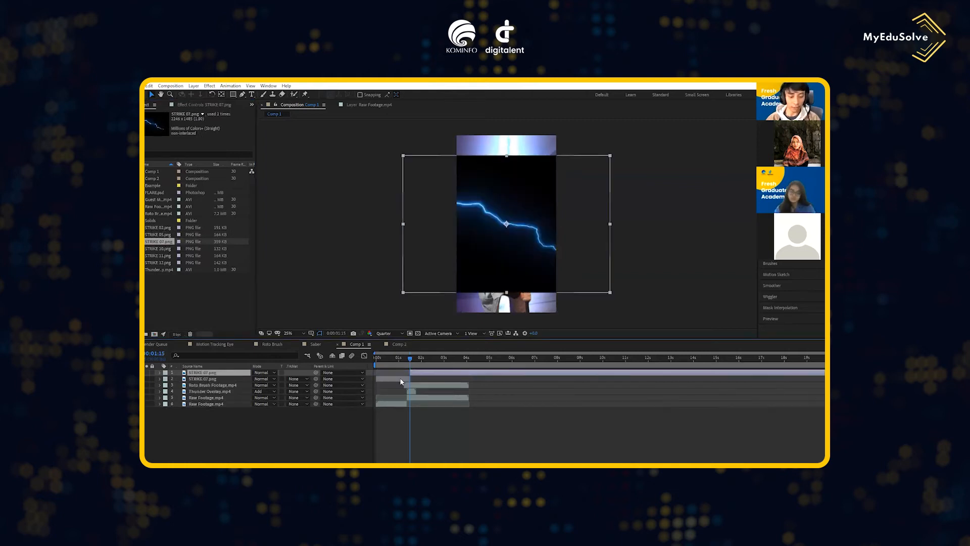
pyautogui.click(401, 378)
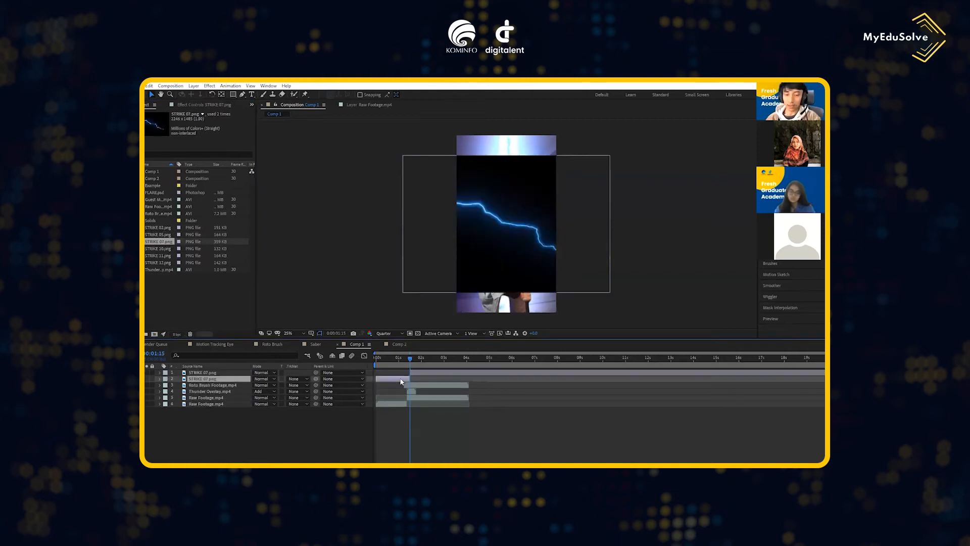
pyautogui.press('Delete')
pyautogui.click(421, 371)
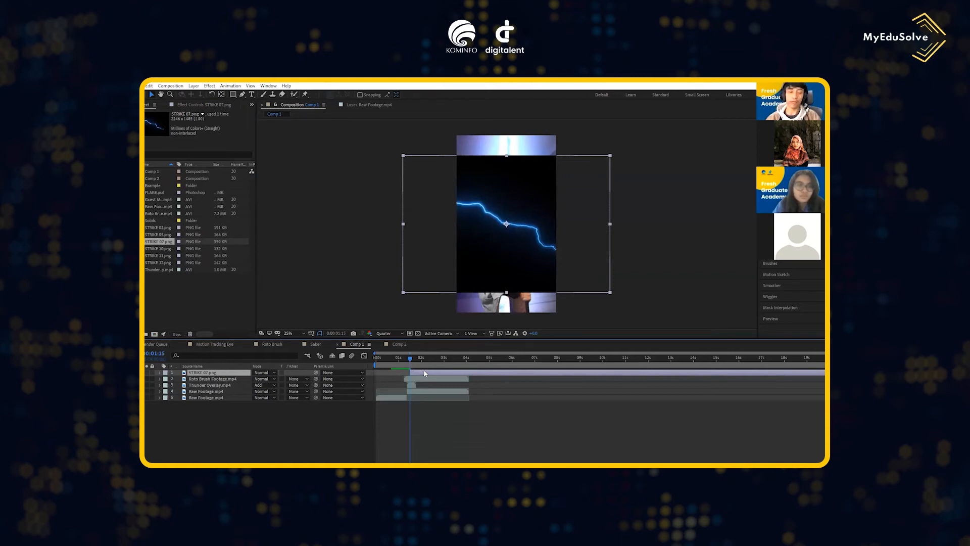
# - Set STRIKE 07.png's blending mode to Add, placed over the man's body, and trim the layer's start to 0:00:01:21
pyautogui.click(263, 372)
pyautogui.click(290, 228)
pyautogui.moveTo(466, 278); pyautogui.dragTo(461, 300)
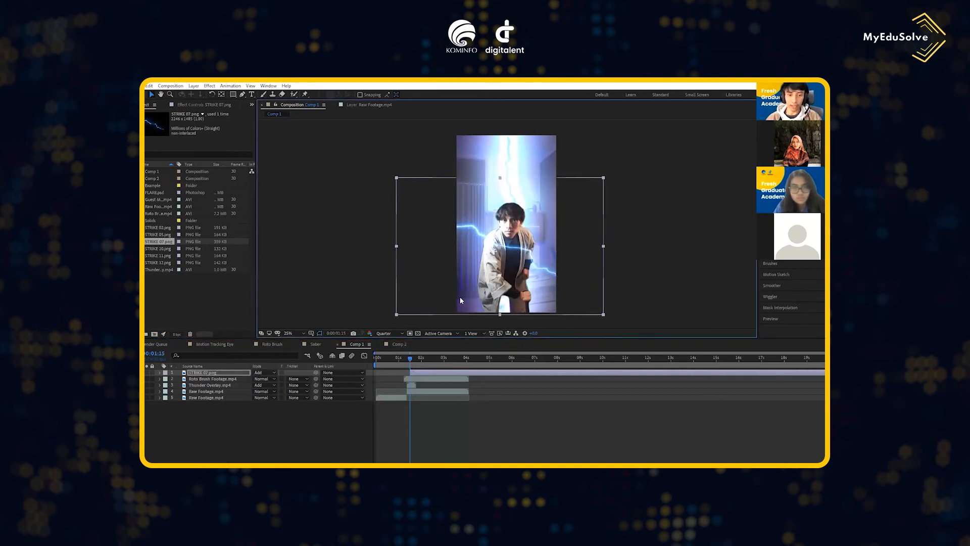
pyautogui.moveTo(409, 363); pyautogui.dragTo(415, 365)
pyautogui.click(421, 373)
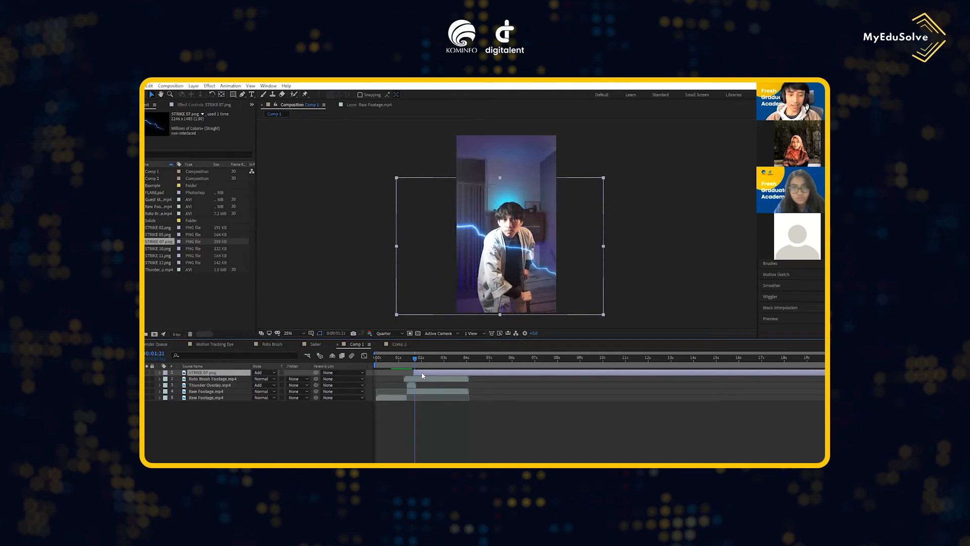
# - Scale down and rotate STRIKE 07.png so the bolt runs diagonally down the man's torso
pyautogui.press('s')
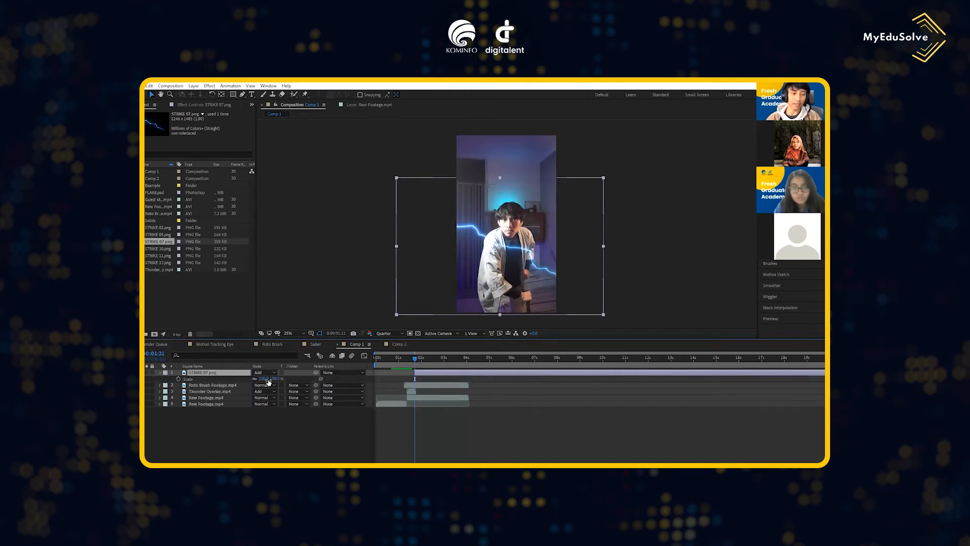
pyautogui.moveTo(262, 379); pyautogui.dragTo(242, 378)
pyautogui.moveTo(516, 258); pyautogui.dragTo(522, 268)
pyautogui.press('r')
pyautogui.moveTo(255, 379); pyautogui.dragTo(276, 381)
pyautogui.click(213, 374)
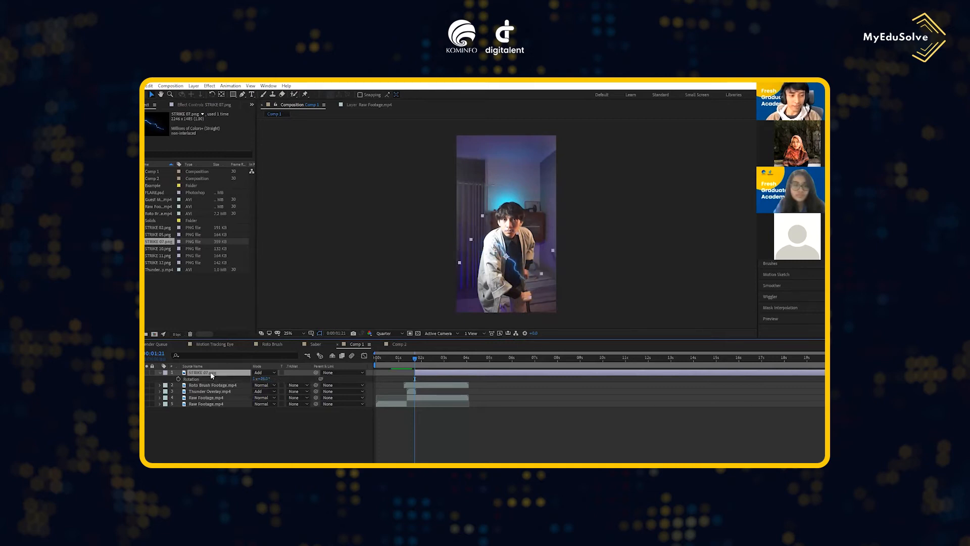
# - Fine-tune STRIKE 07.png's transform values and move the bolt slightly lower on the man's body
pyautogui.click(159, 372)
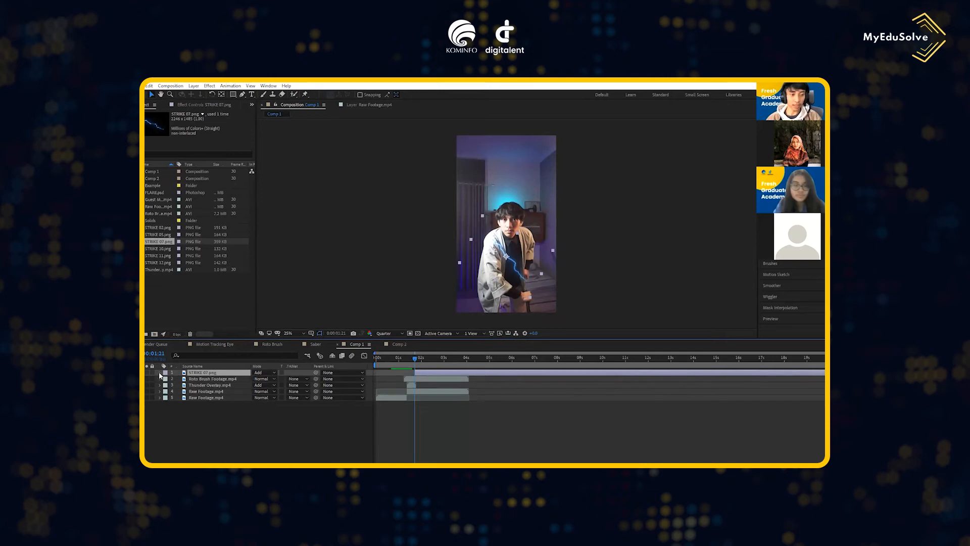
pyautogui.click(159, 373)
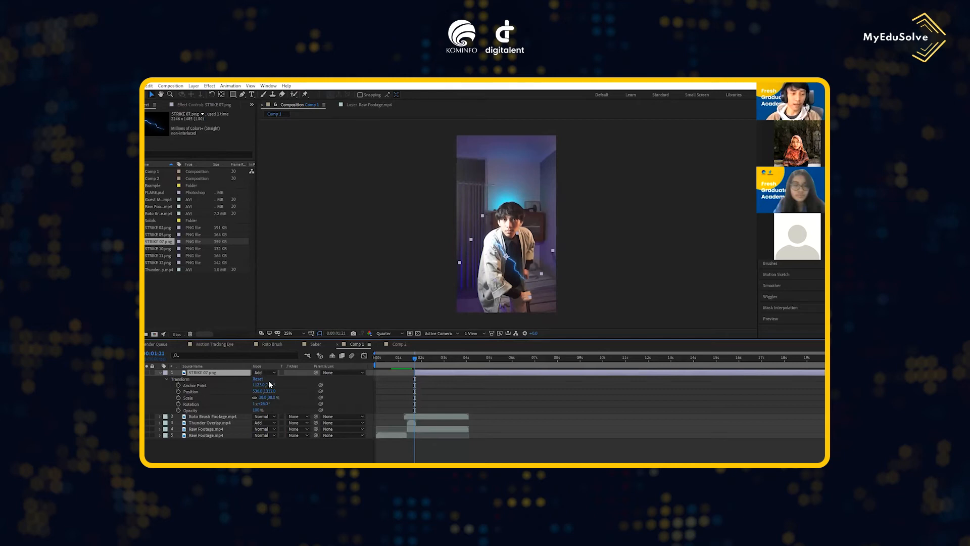
pyautogui.moveTo(257, 391); pyautogui.dragTo(272, 405)
pyautogui.moveTo(520, 264); pyautogui.dragTo(518, 280)
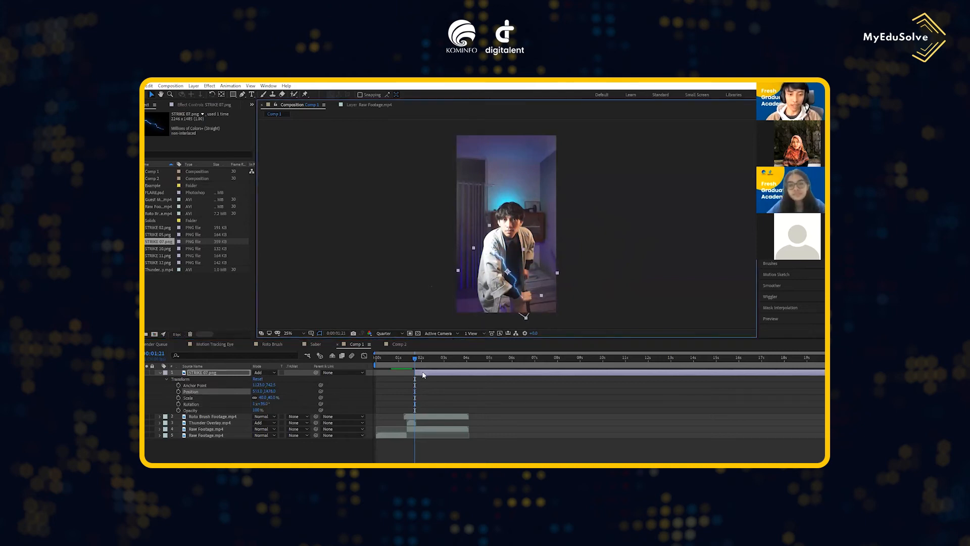
# - Split STRIKE 07.png at 0:00:01:22 and delete the part after it, keeping a one-frame clip
pyautogui.moveTo(832, 353); pyautogui.dragTo(507, 353)
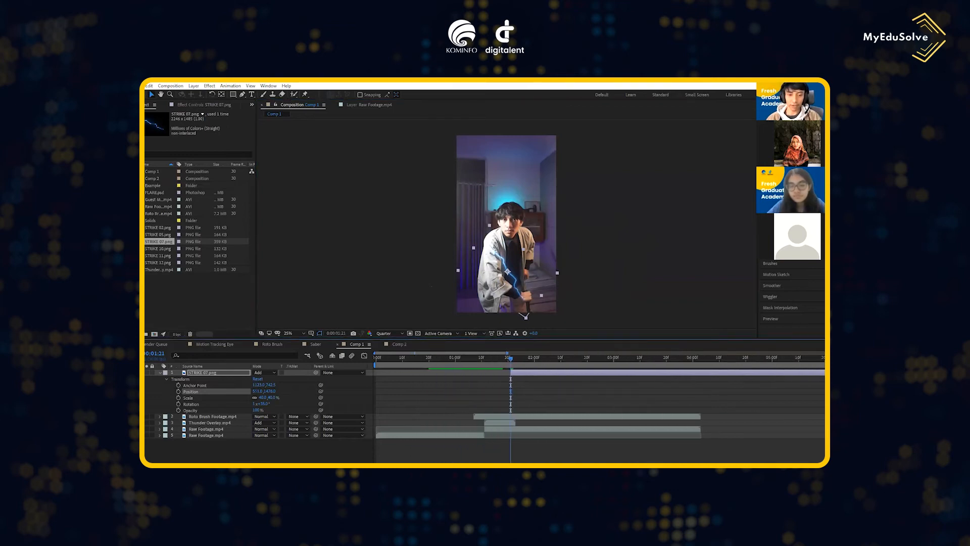
pyautogui.click(776, 318)
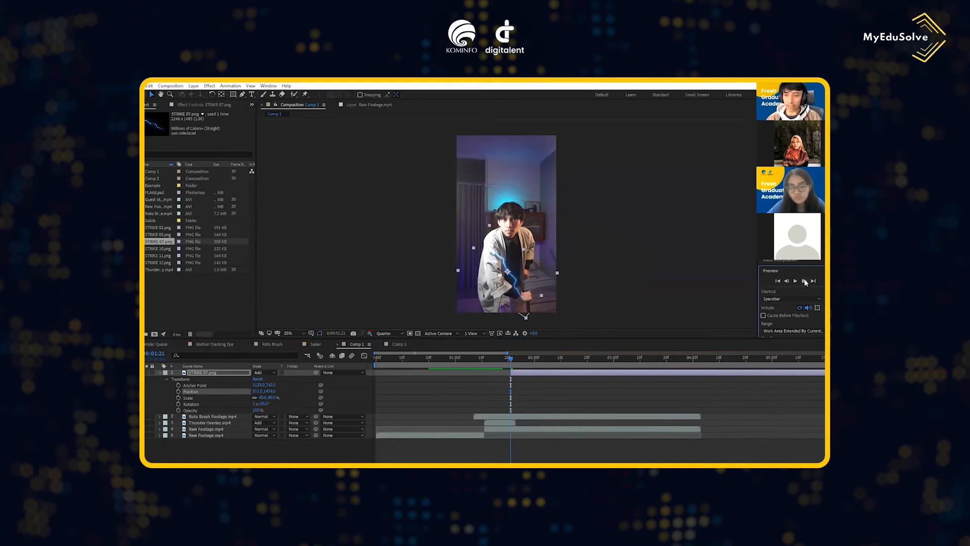
pyautogui.click(804, 281)
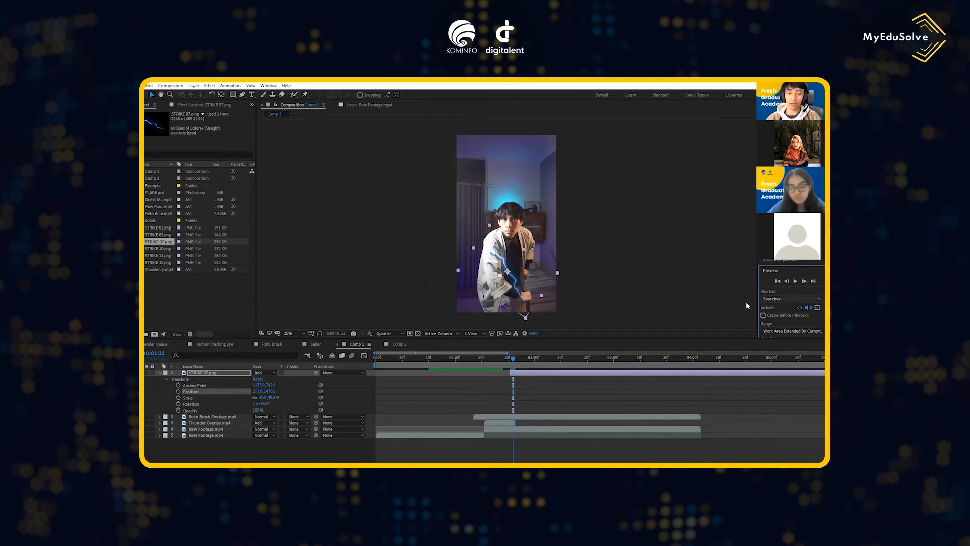
pyautogui.click(571, 375)
pyautogui.hotkey('ctrl', 'shift', 'd')
pyautogui.press('Delete')
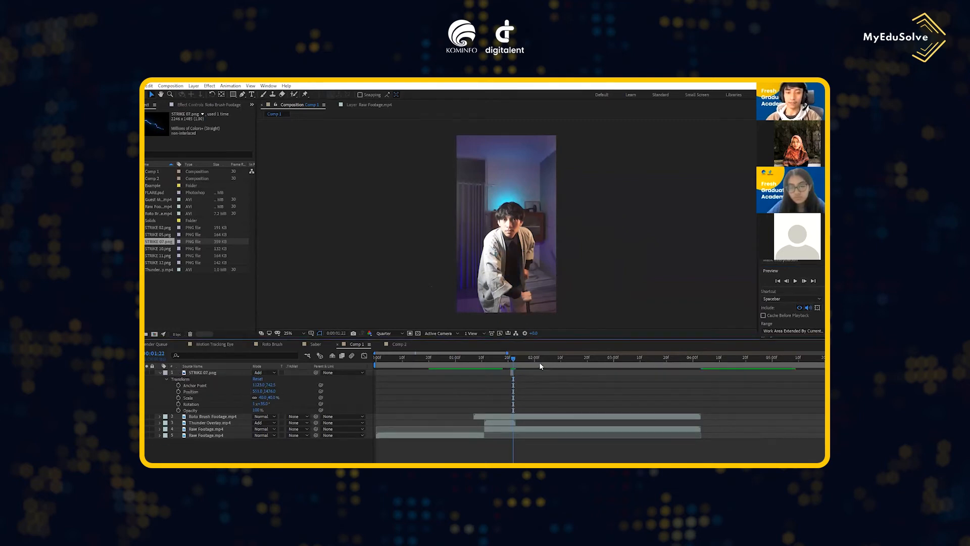
# - Play back Comp 1 from about 0:00:01:09 to check the timing of the lightning
pyautogui.moveTo(513, 359); pyautogui.dragTo(476, 362)
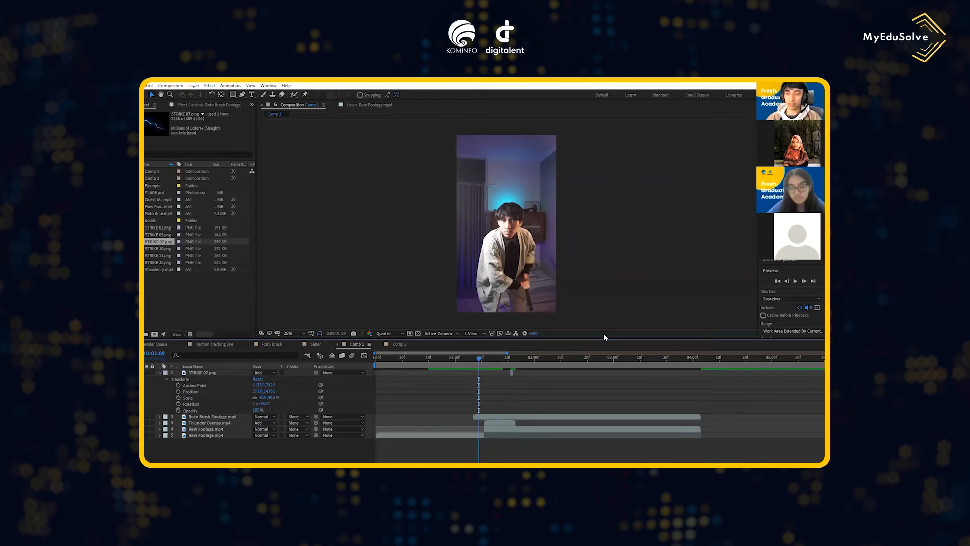
pyautogui.click(795, 281)
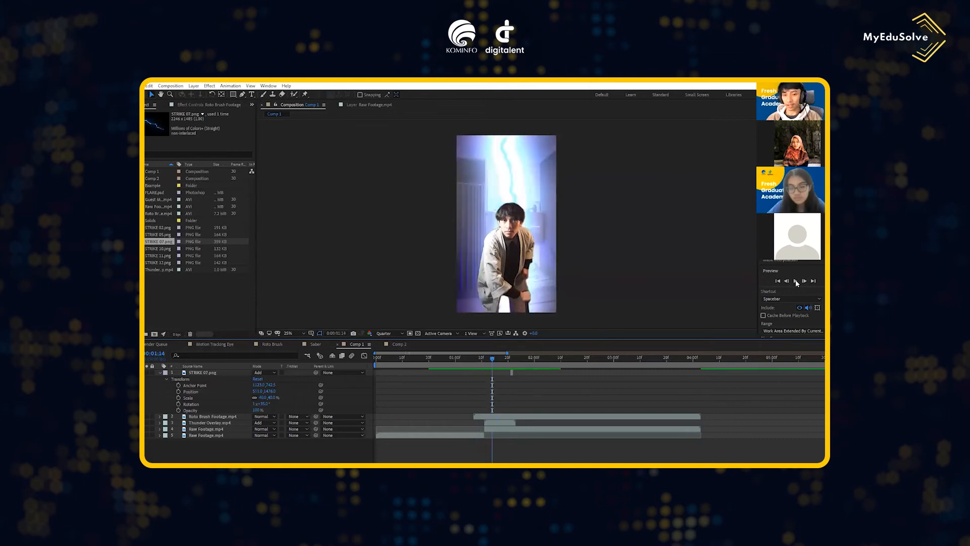
pyautogui.click(508, 360)
# - At 0:00:01:22, add STRIKE 02.png as the top layer with Add blending and place it over the man's chest
pyautogui.moveTo(507, 361); pyautogui.dragTo(513, 366)
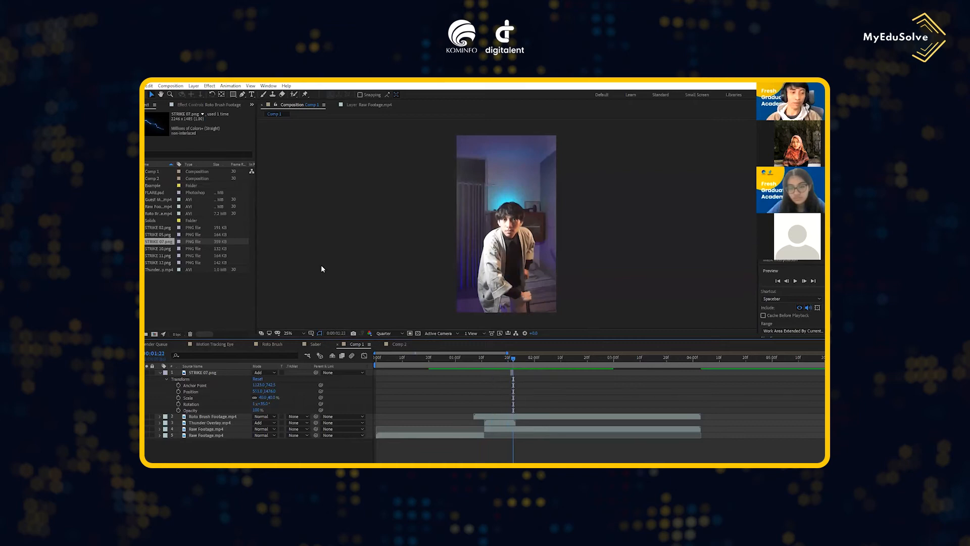
pyautogui.moveTo(159, 227); pyautogui.dragTo(261, 373)
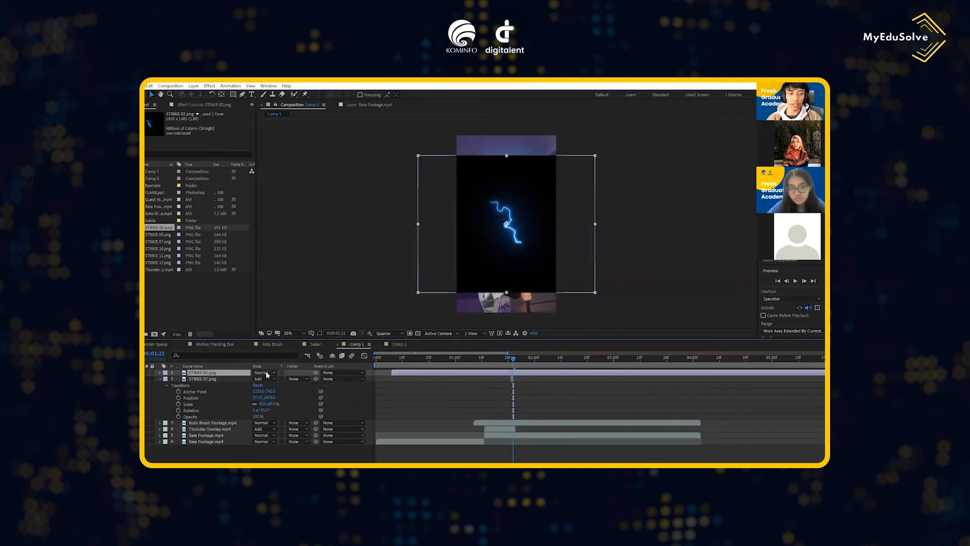
pyautogui.click(266, 370)
pyautogui.click(285, 229)
pyautogui.moveTo(516, 223); pyautogui.dragTo(526, 253)
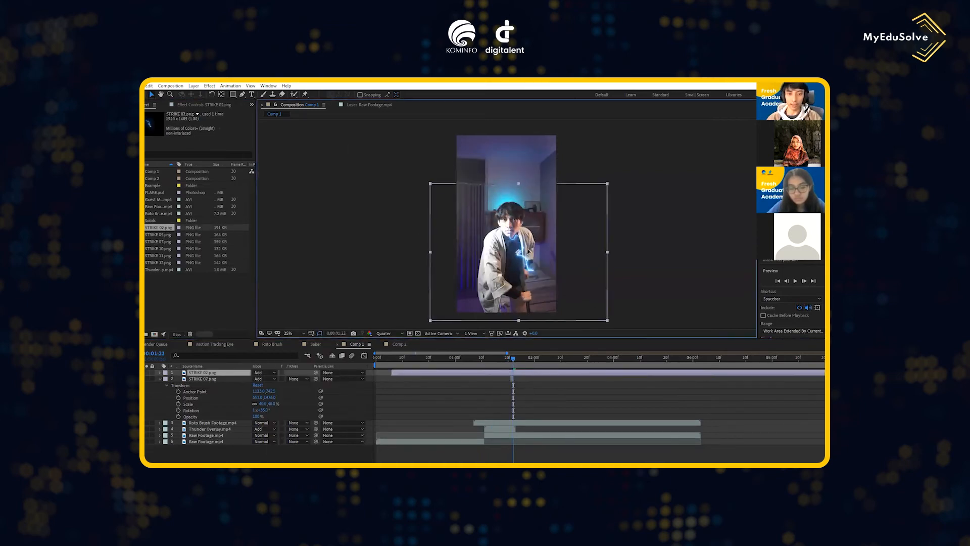
# - Shrink and rotate STRIKE 02.png on the man's chest and trim it to a brief clip just after STRIKE 07.png
pyautogui.press('r')
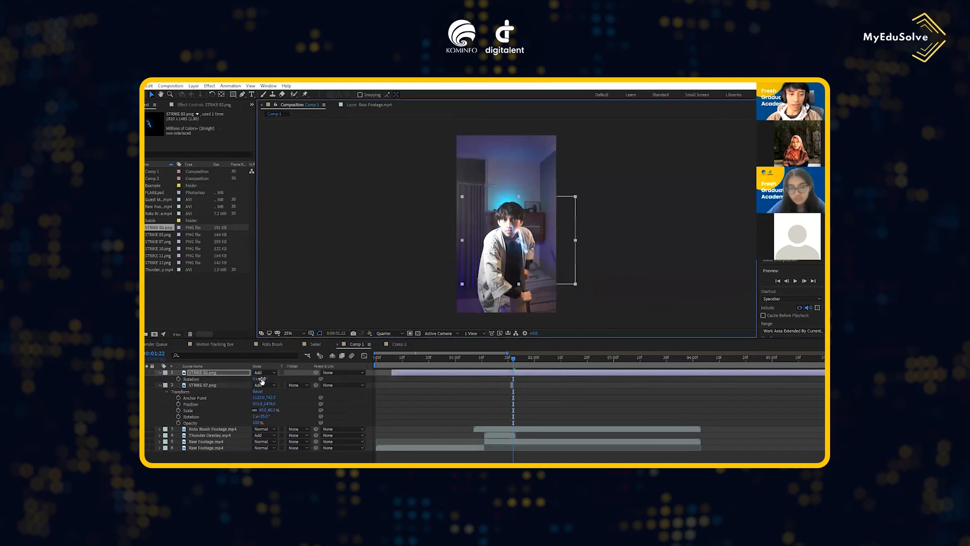
pyautogui.moveTo(264, 377); pyautogui.dragTo(615, 358)
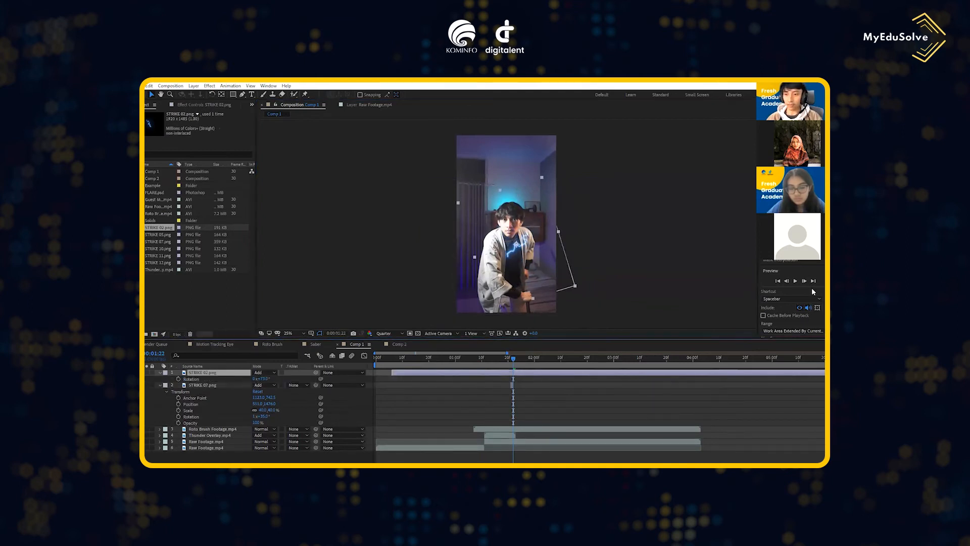
pyautogui.hotkey('ctrl', 'shift', 'd')
pyautogui.press('Delete')
# - Step back through the frames 0:00:01:21 and 0:00:01:20 to inspect the strike and the background lightning
pyautogui.moveTo(516, 360)
pyautogui.mouseDown()
pyautogui.moveTo(500, 360)
pyautogui.moveTo(511, 359)
pyautogui.mouseUp()
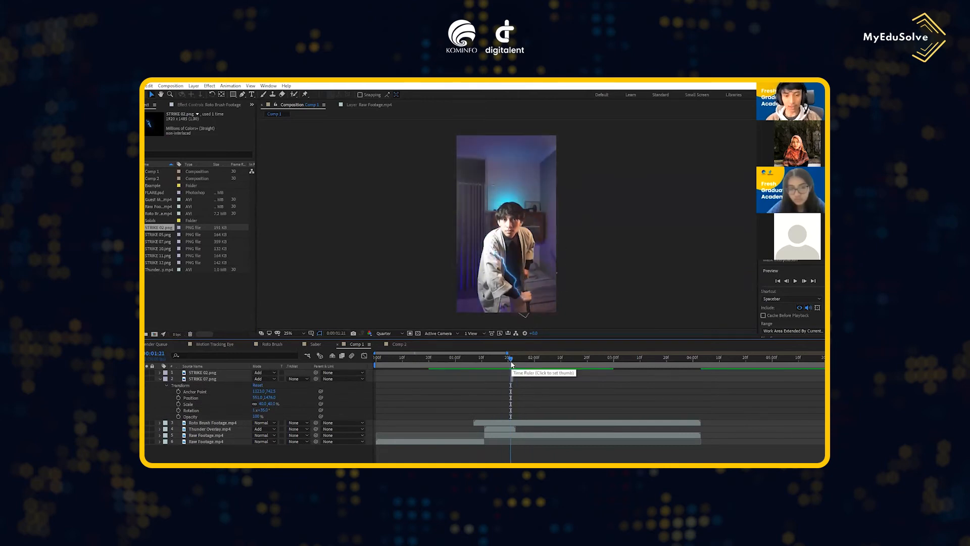
pyautogui.moveTo(510, 360); pyautogui.dragTo(508, 359)
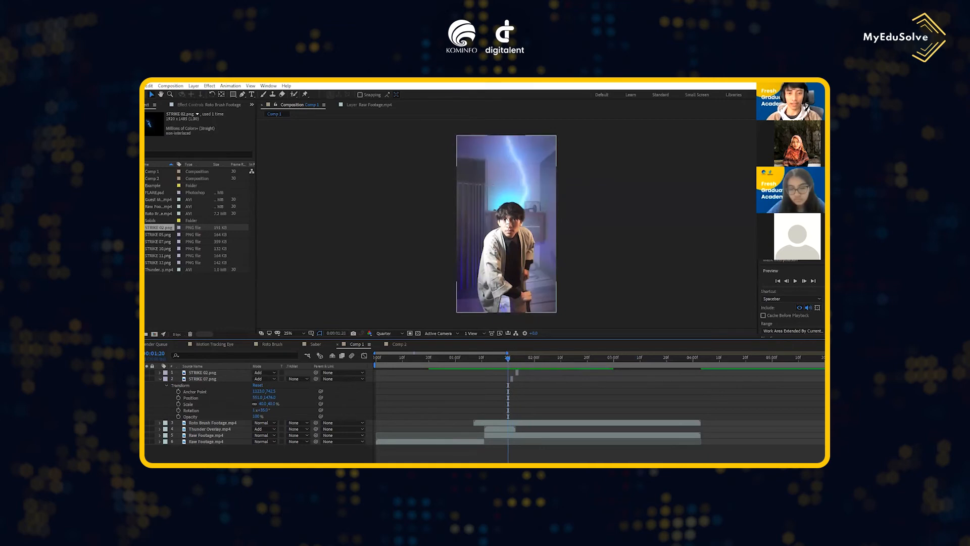
pyautogui.scroll(2, 508, 222)
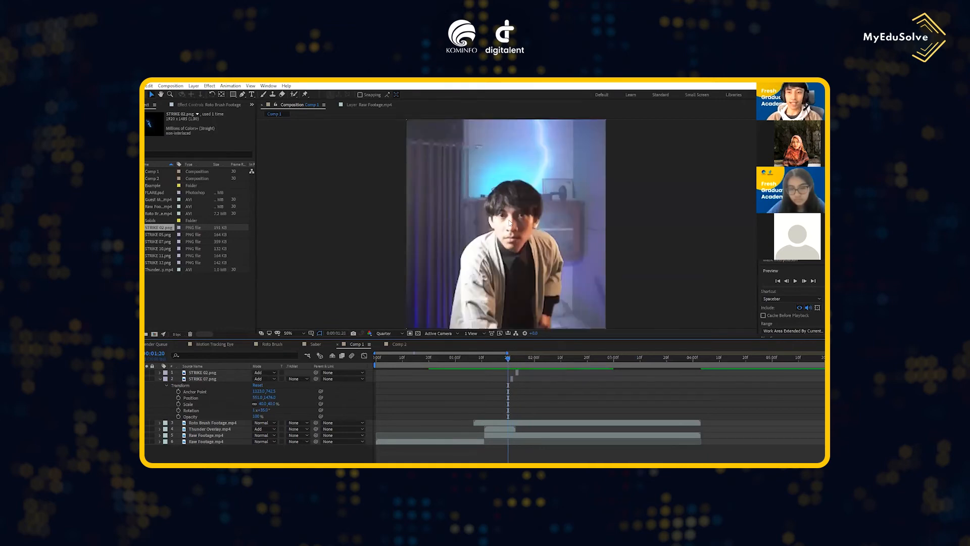
# - Create a white (FFFFFF) solid as the top layer, keep only its part from 0:00:01:11 onward, and hide it
pyautogui.moveTo(509, 361); pyautogui.dragTo(484, 359)
pyautogui.scroll(-2, 507, 251)
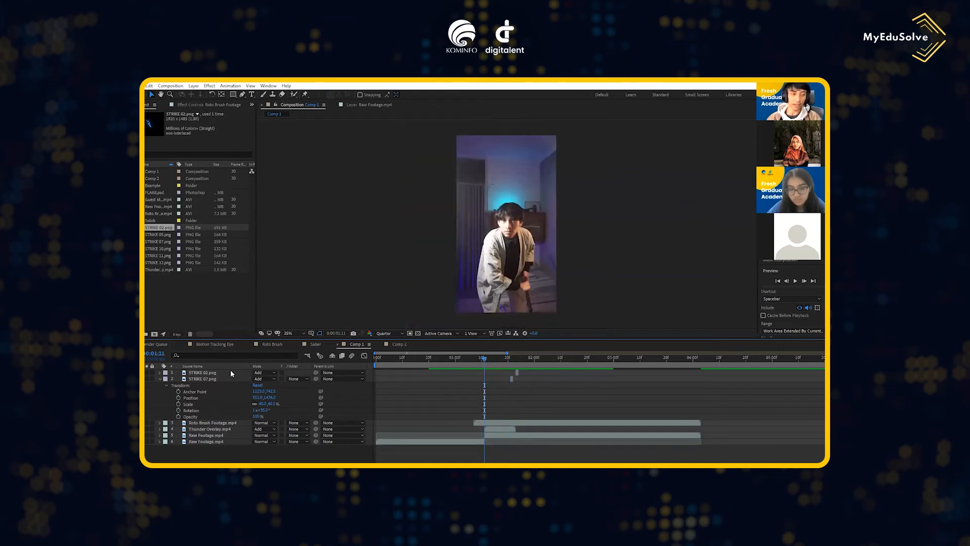
pyautogui.click(164, 380)
pyautogui.rightClick(194, 424)
pyautogui.moveTo(242, 337)
pyautogui.click(310, 357)
pyautogui.click(352, 322)
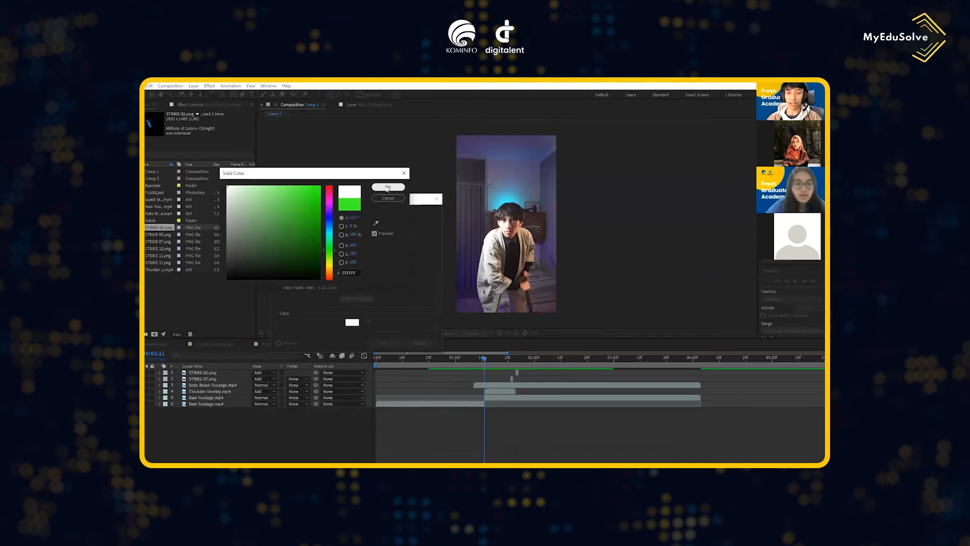
pyautogui.click(387, 187)
pyautogui.press('Return')
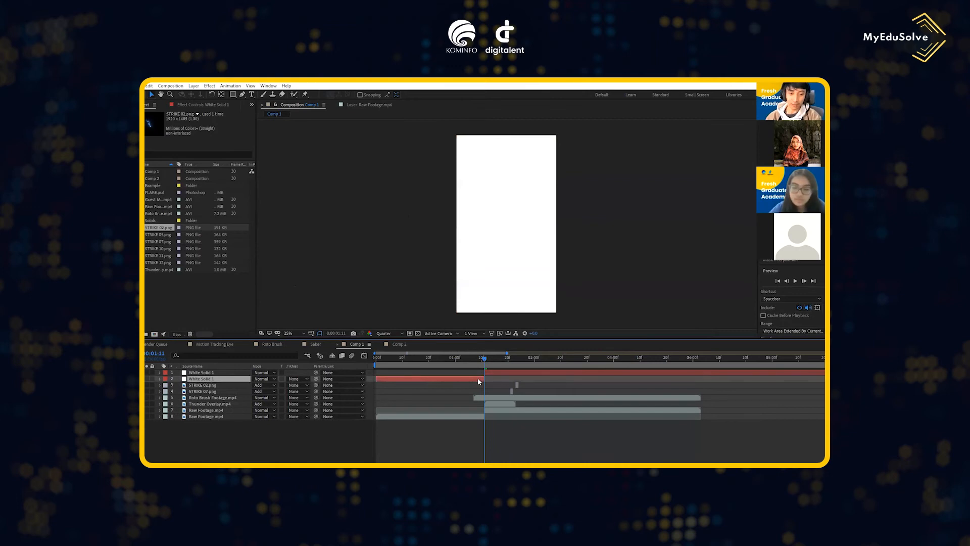
pyautogui.click(510, 372)
pyautogui.click(136, 373)
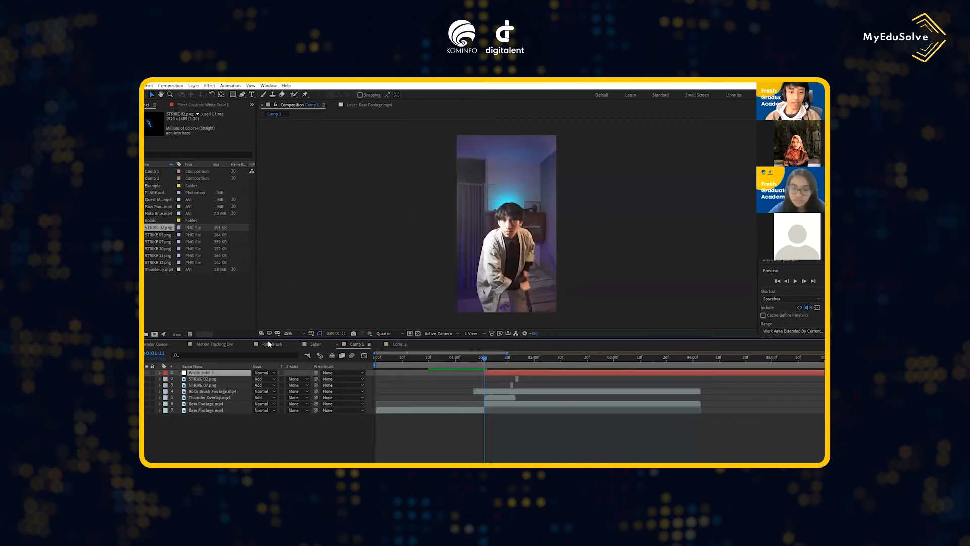
# - Set Comp 1's preview resolution to Full and enlarge the view of the man's face to 200%
pyautogui.scroll(3, 498, 235)
pyautogui.click(388, 334)
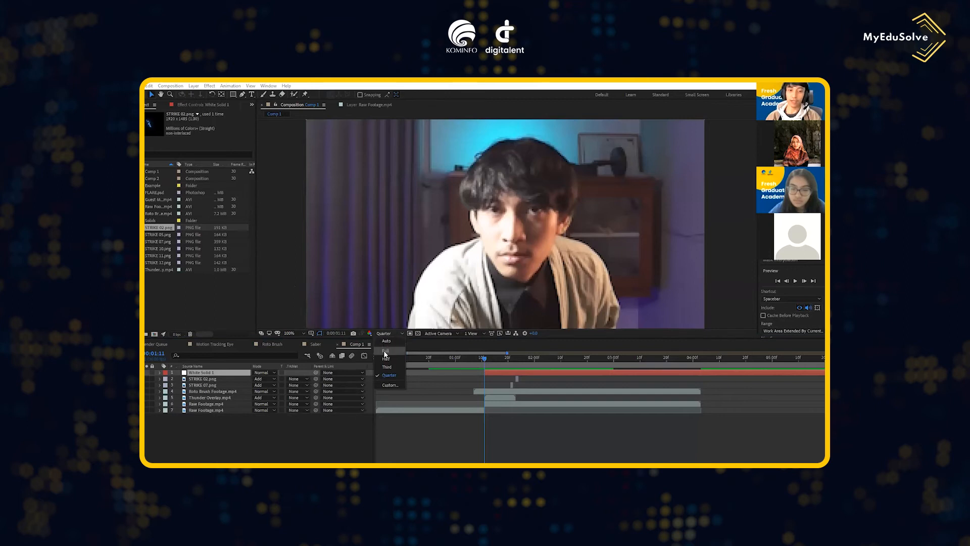
pyautogui.click(384, 351)
pyautogui.scroll(2, 499, 207)
pyautogui.press('v')
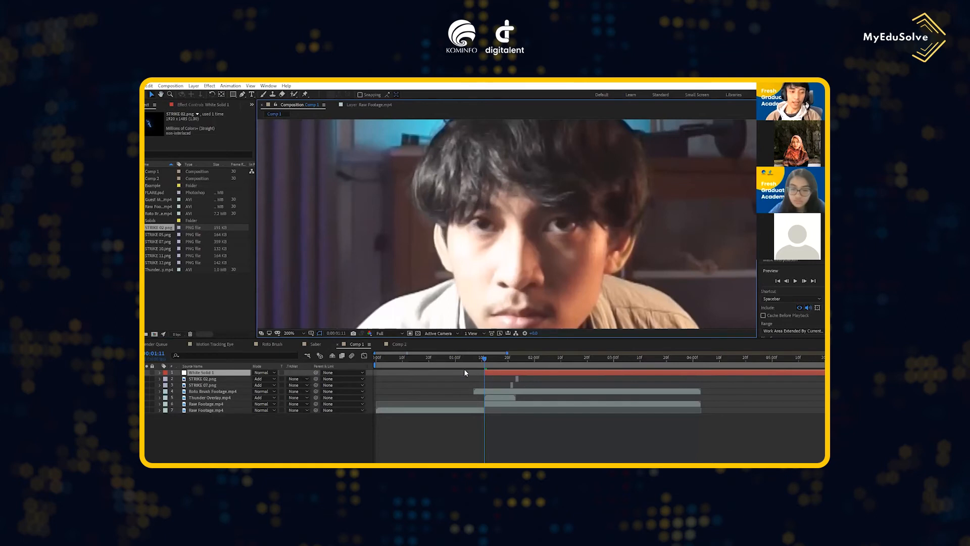
# - Draw an eye-shaped mask on White Solid 1 with the Pen tool around the man's right eye and show the solid
pyautogui.click(137, 372)
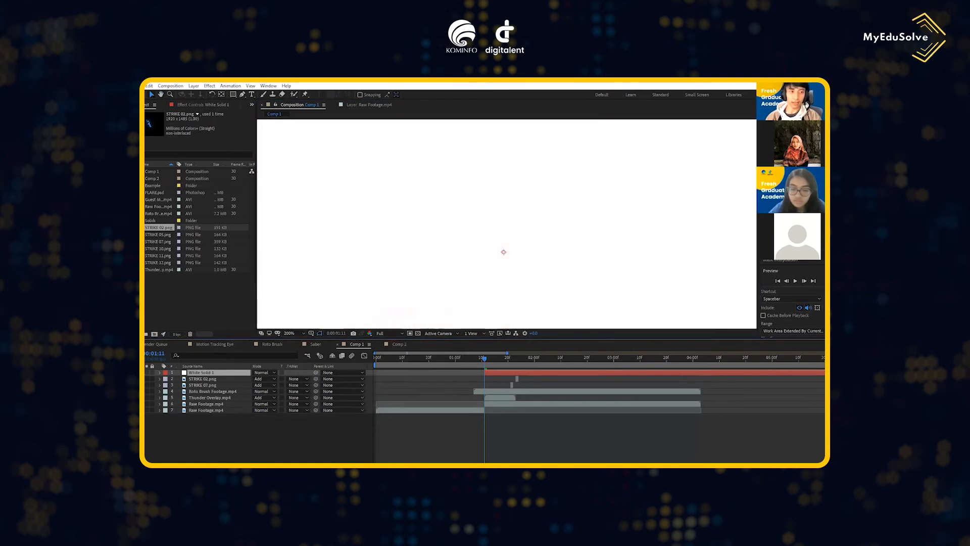
pyautogui.press('g')
pyautogui.click(465, 222)
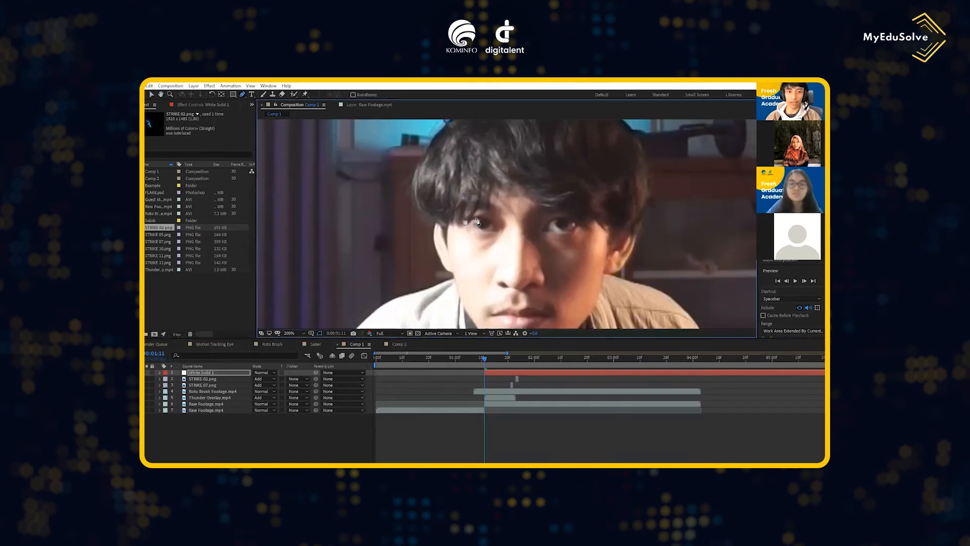
pyautogui.click(481, 219)
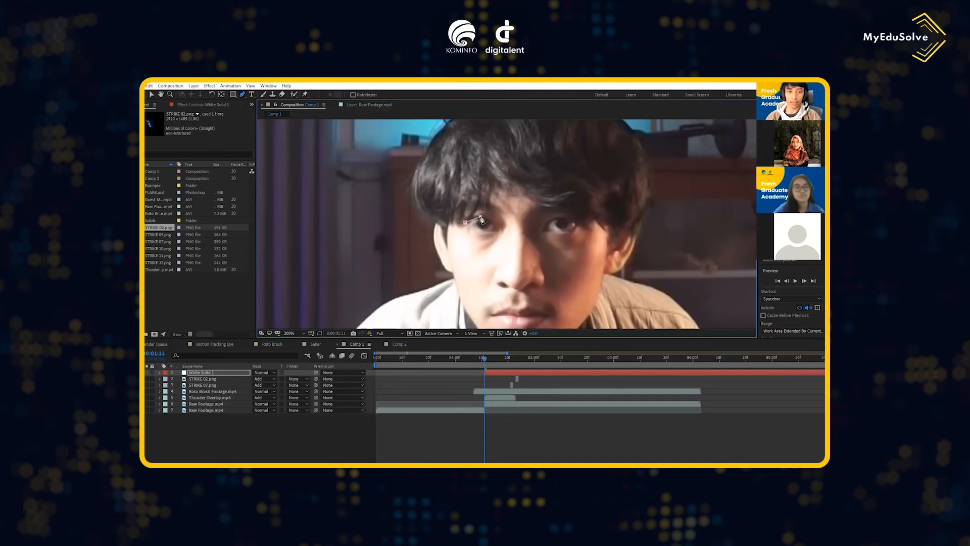
pyautogui.click(492, 222)
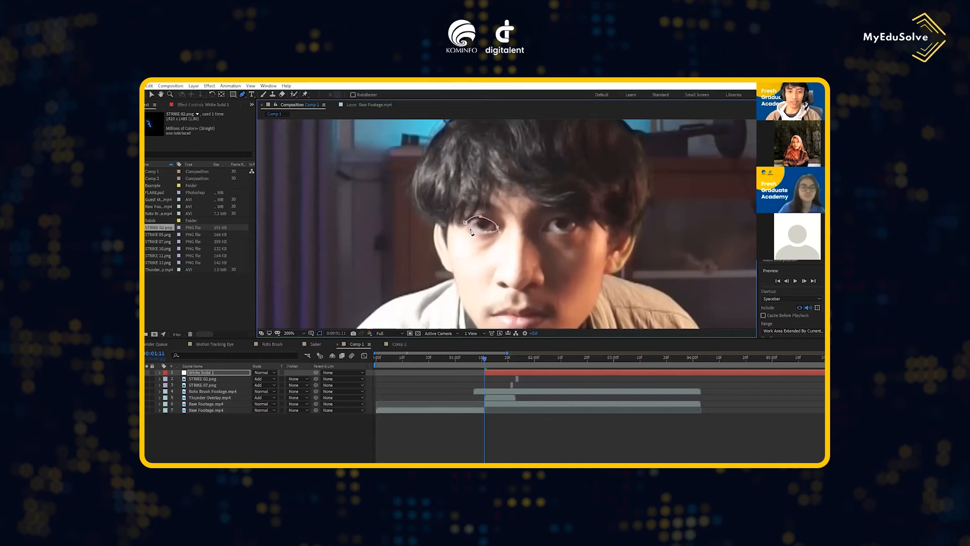
pyautogui.moveTo(469, 227); pyautogui.dragTo(414, 217)
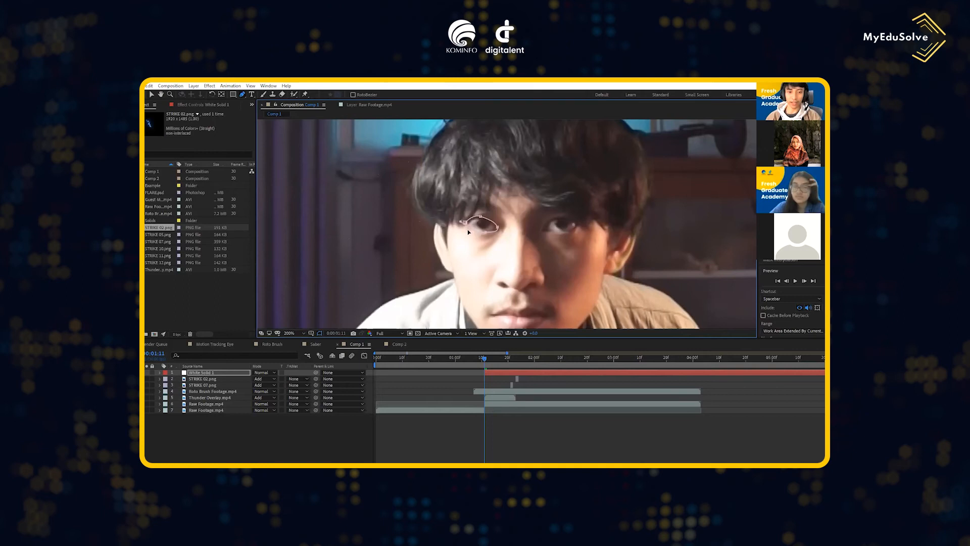
# - Open the mask properties of White Solid 1, including its Mask Feather value
pyautogui.click(160, 372)
pyautogui.click(165, 380)
pyautogui.click(173, 386)
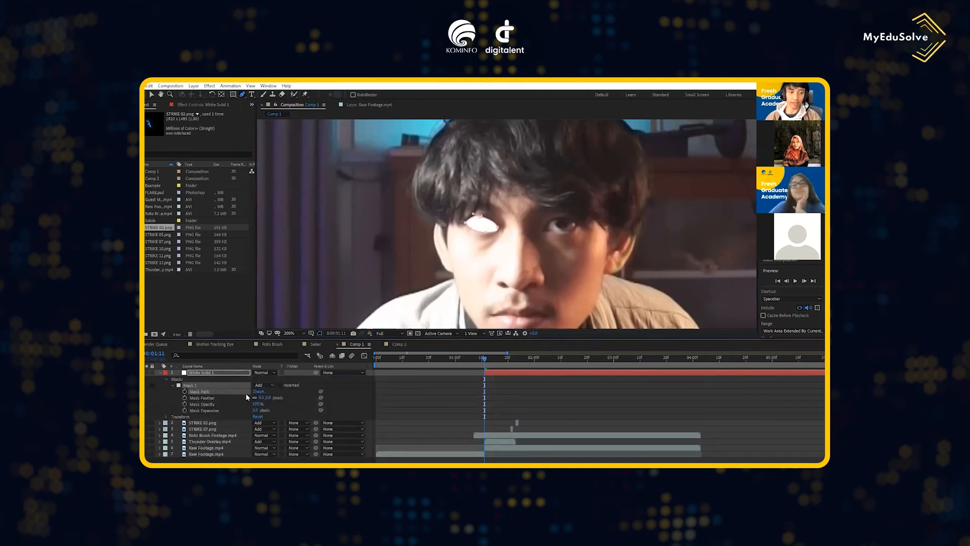
pyautogui.click(262, 397)
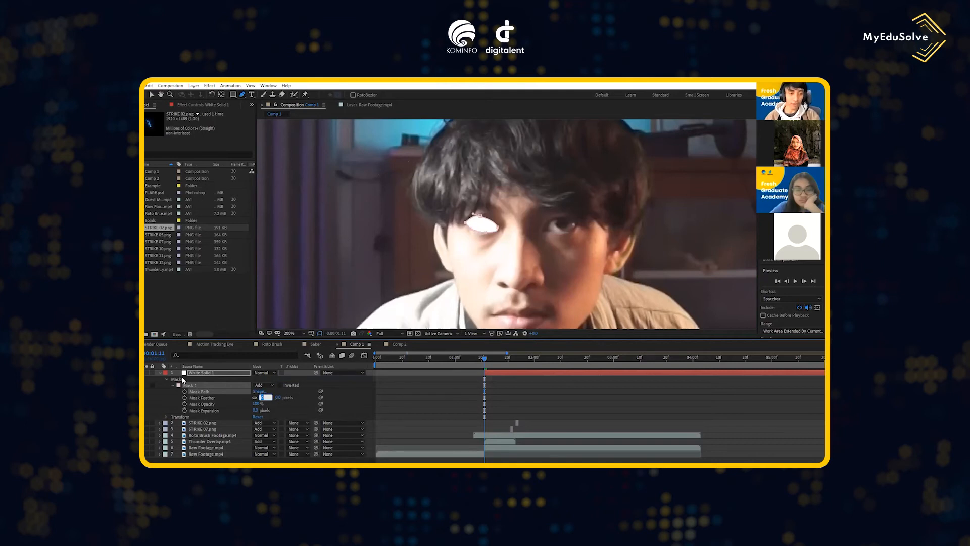
pyautogui.click(160, 373)
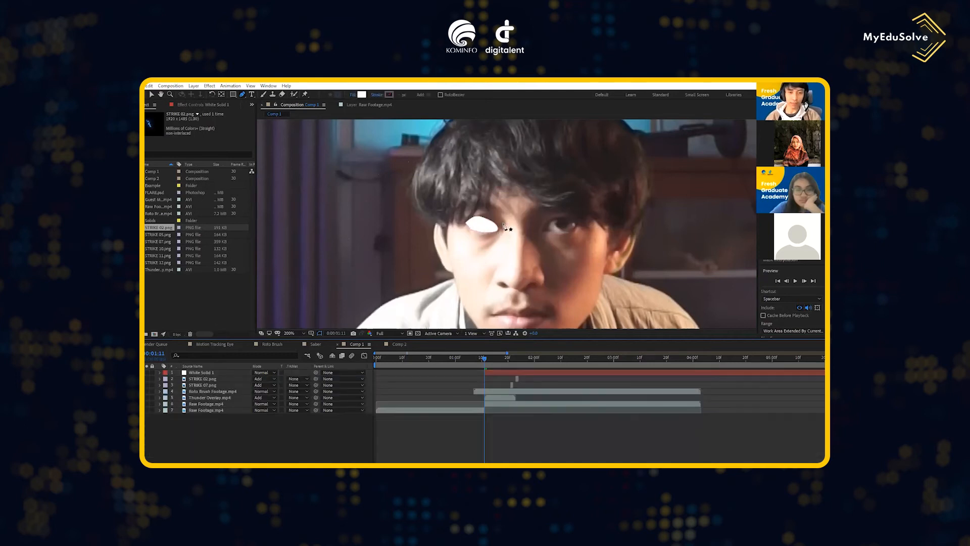
# - Soften the edge of White Solid 1's eye mask by increasing its Mask Feather slightly
pyautogui.click(160, 372)
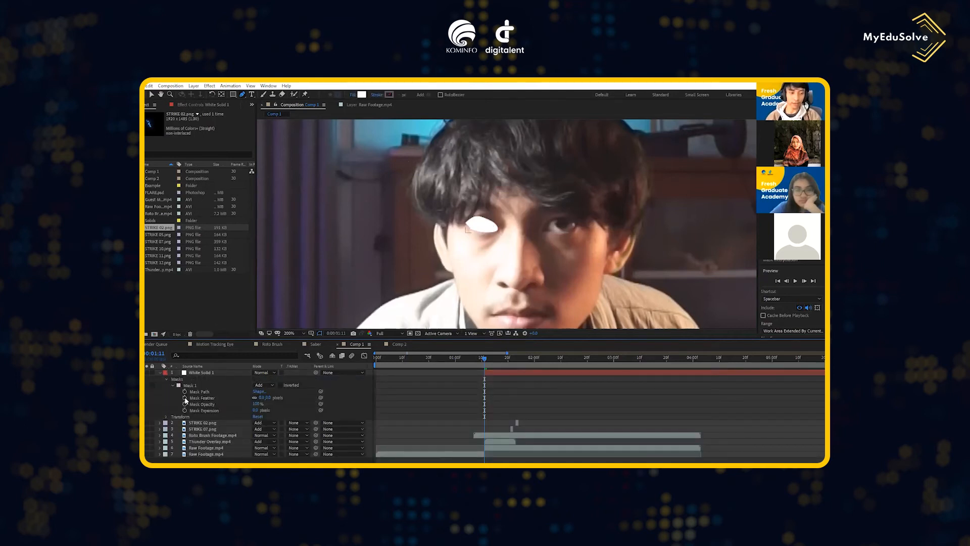
pyautogui.moveTo(260, 397); pyautogui.dragTo(264, 398)
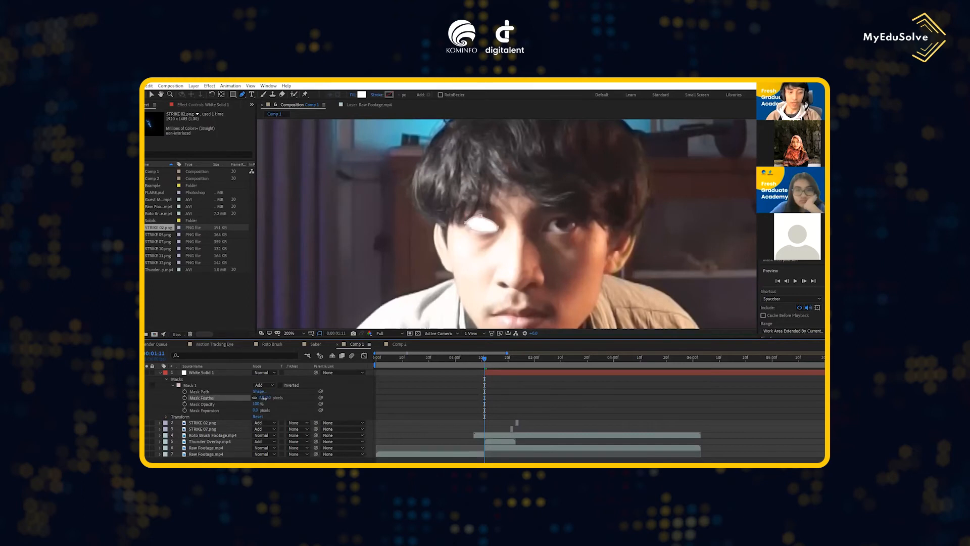
pyautogui.click(160, 373)
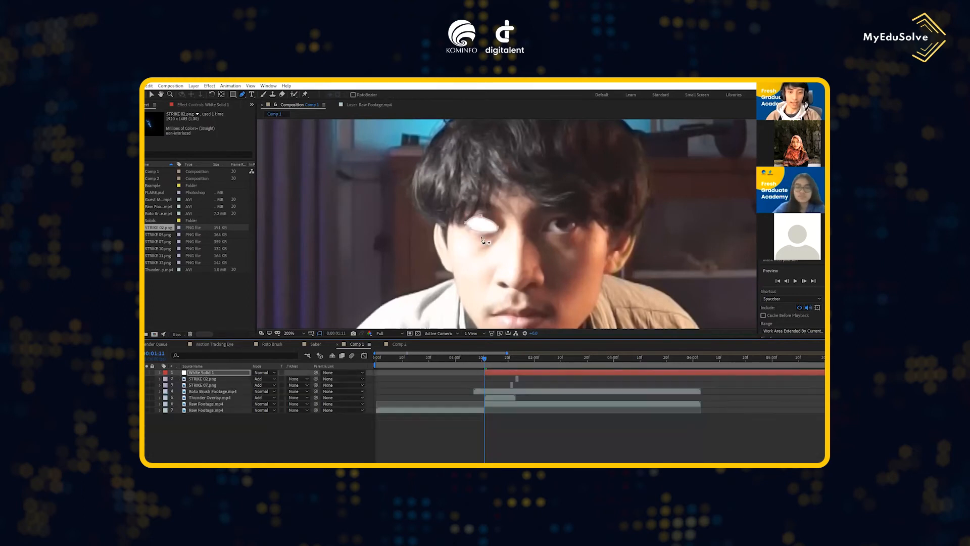
pyautogui.click(295, 451)
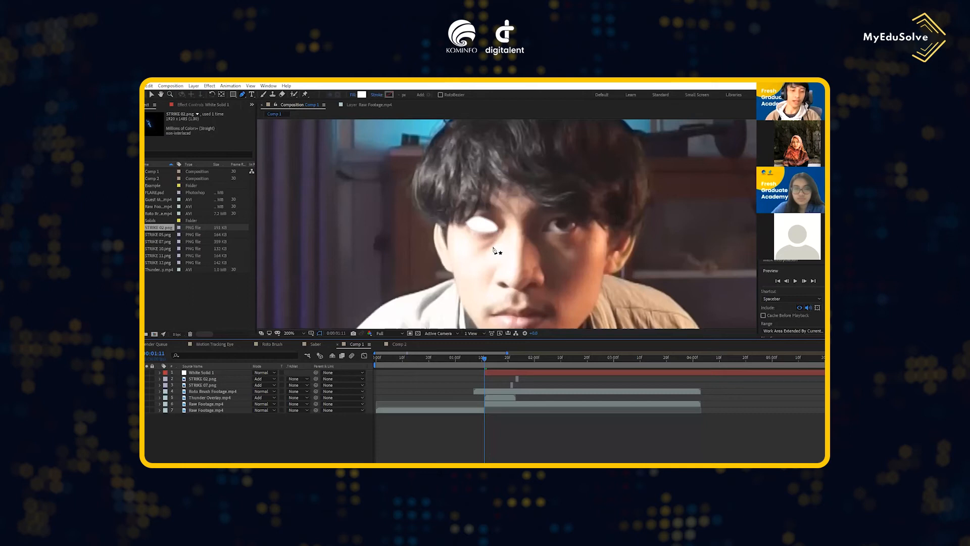
# - Lower Comp 1's preview resolution to Half and show the composition at 100% zoom
pyautogui.click(398, 332)
pyautogui.click(391, 375)
pyautogui.scroll(-2, 415, 331)
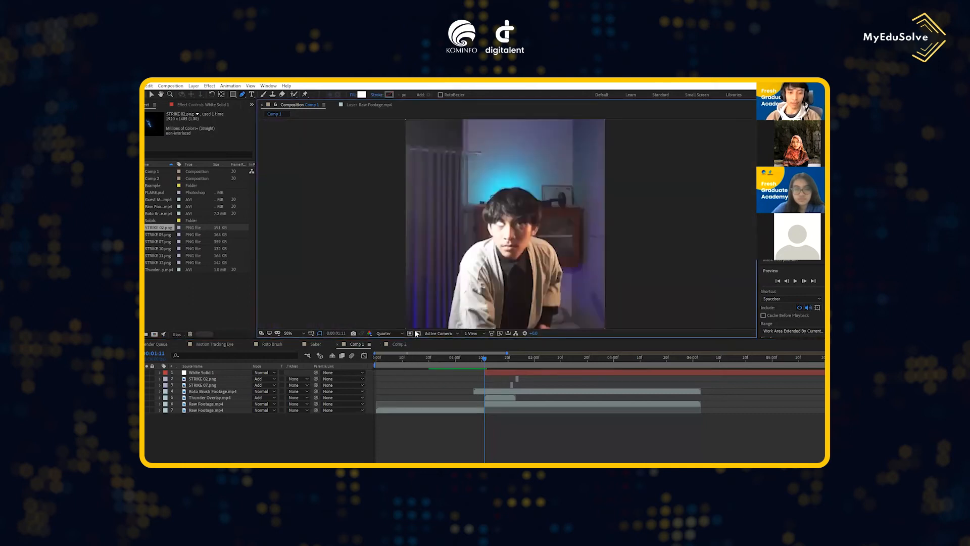
pyautogui.click(397, 332)
pyautogui.click(388, 358)
pyautogui.scroll(1, 514, 283)
# - Add a null object as the top layer, split it at 0:00:01:11 and delete its earlier part
pyautogui.moveTo(485, 360)
pyautogui.mouseDown()
pyautogui.moveTo(526, 359)
pyautogui.moveTo(484, 358)
pyautogui.mouseUp()
pyautogui.click(492, 373)
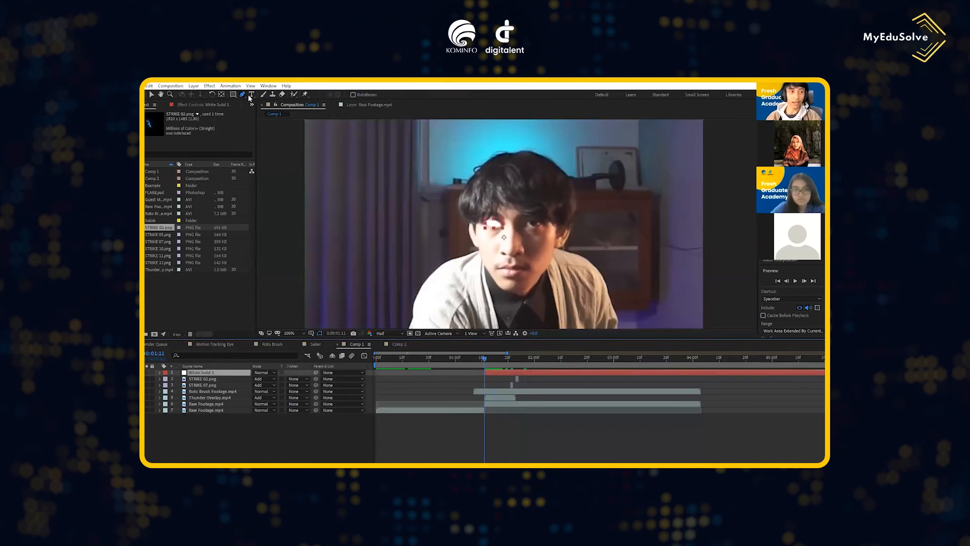
pyautogui.rightClick(232, 438)
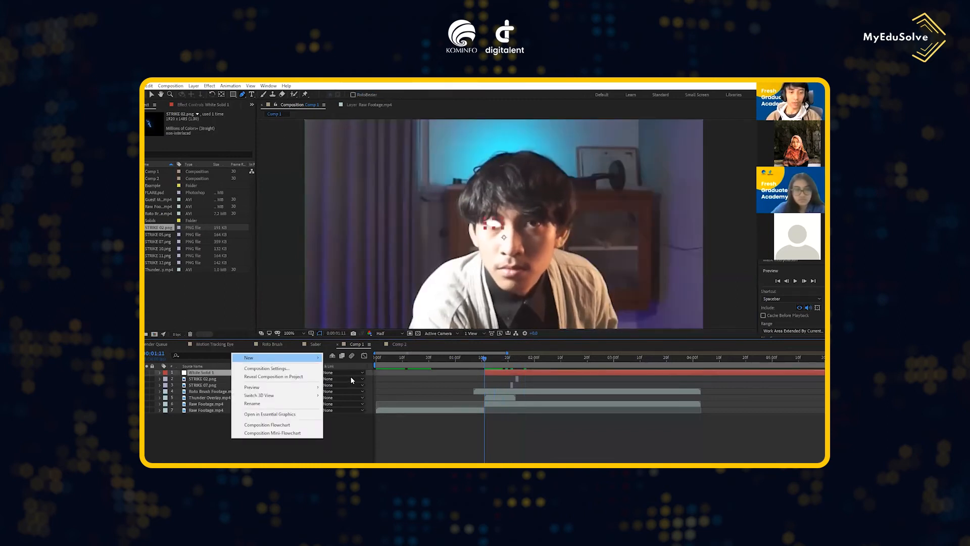
pyautogui.moveTo(283, 357)
pyautogui.click(354, 401)
pyautogui.hotkey('ctrl', 'shift', 'd')
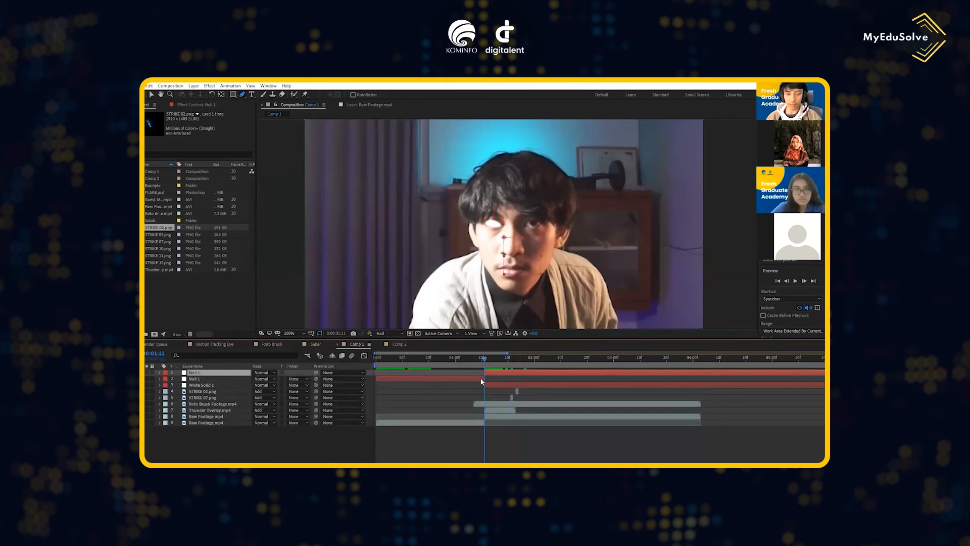
pyautogui.click(481, 378)
pyautogui.press('Delete')
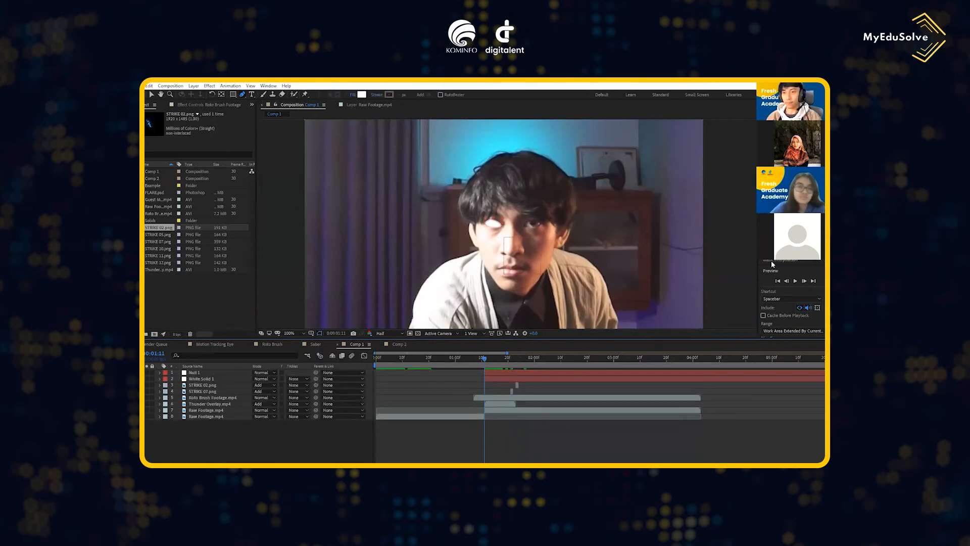
# - Solo the second Raw Footage.mp4 part, which starts at 0:00:01:11, and open it for motion tracking with one track point
pyautogui.click(771, 182)
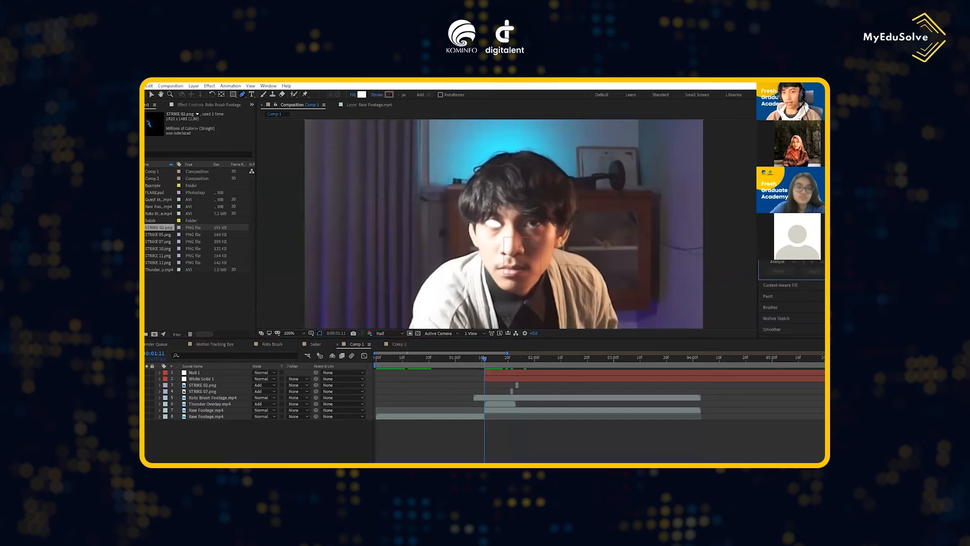
pyautogui.click(206, 410)
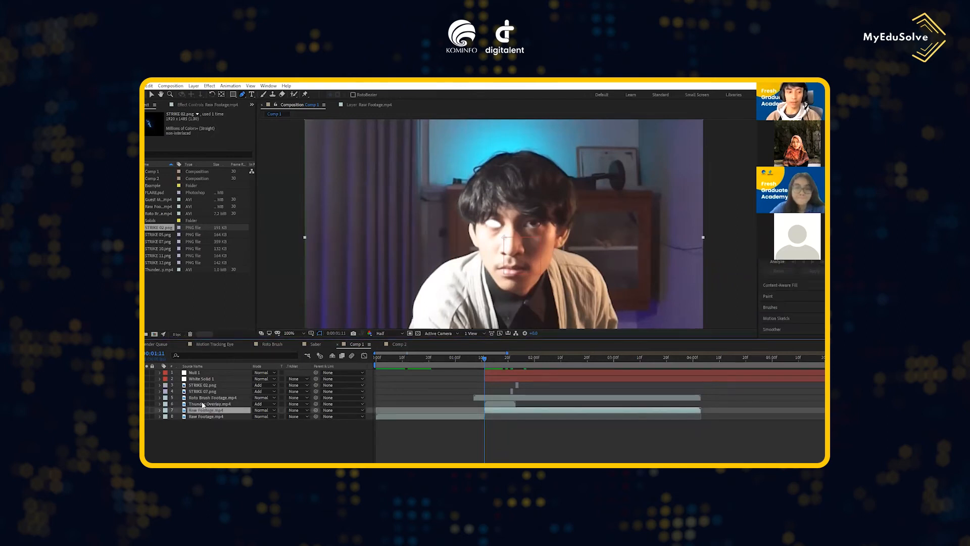
pyautogui.click(147, 411)
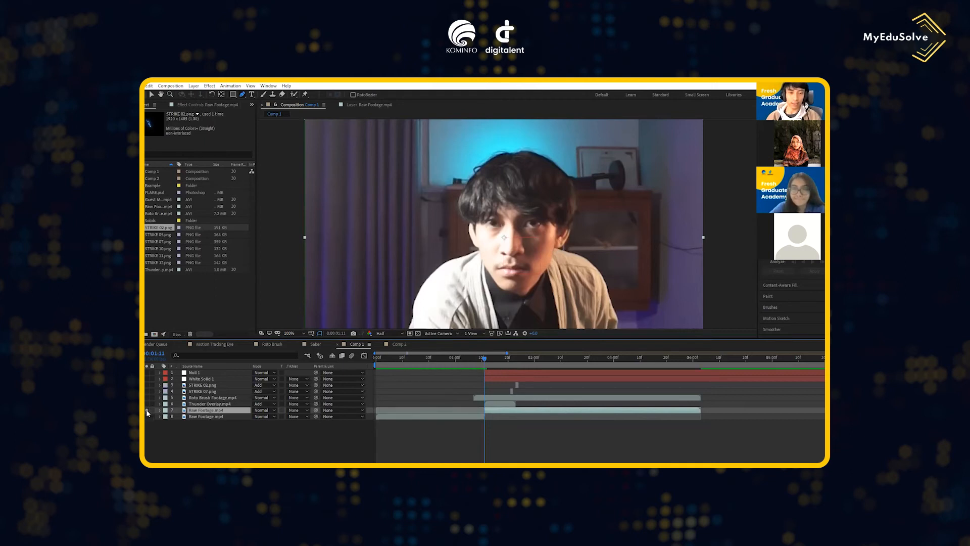
pyautogui.doubleClick(604, 234)
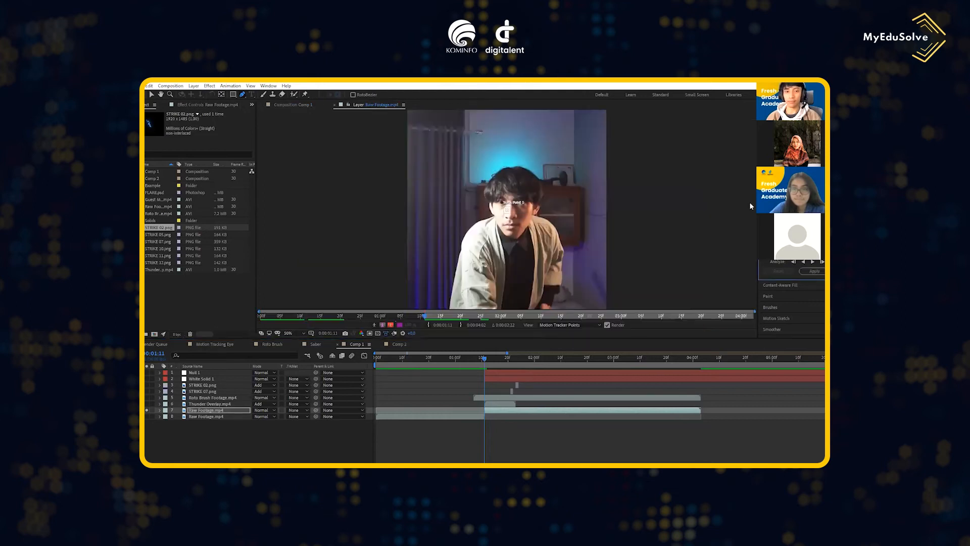
# - Set Comp 1's preview resolution to Full
pyautogui.click(293, 105)
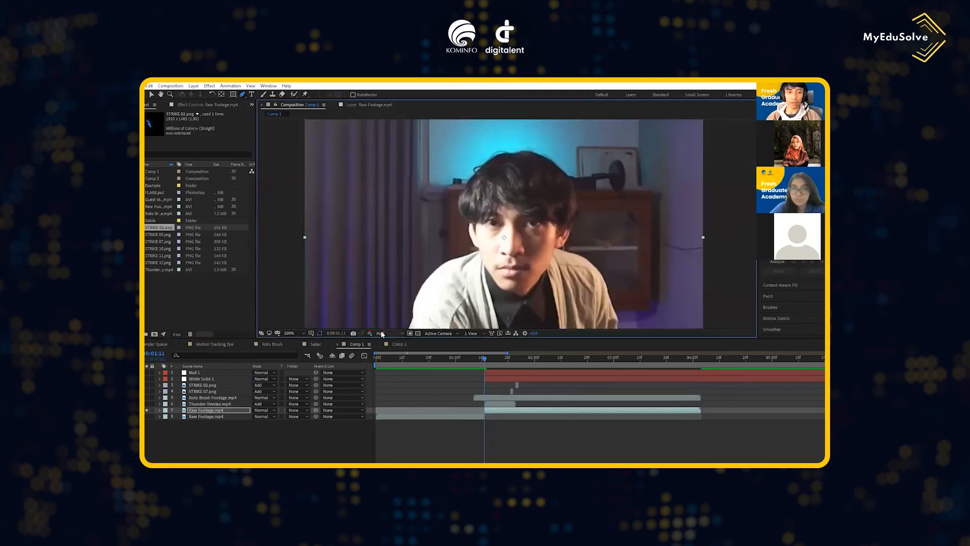
pyautogui.click(388, 333)
pyautogui.click(387, 350)
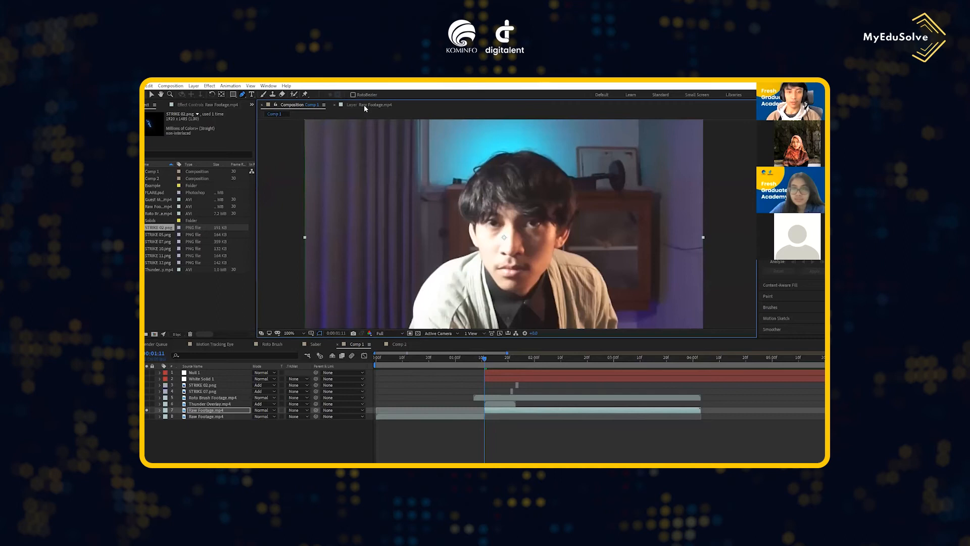
# - Place Track Point 1 on the man's right eye in the Raw Footage.mp4 layer view and shrink its search region
pyautogui.click(364, 105)
pyautogui.scroll(-2, 510, 172)
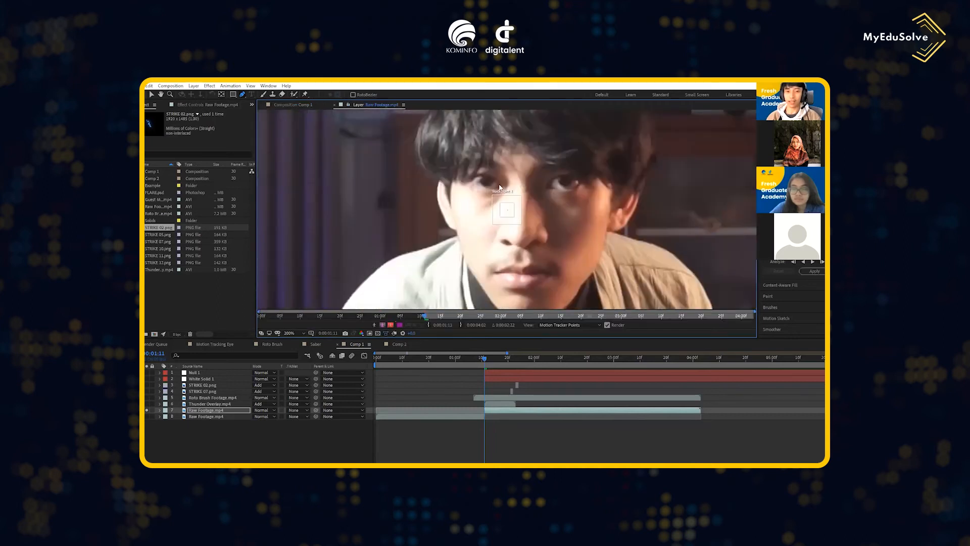
pyautogui.moveTo(508, 207); pyautogui.dragTo(492, 179)
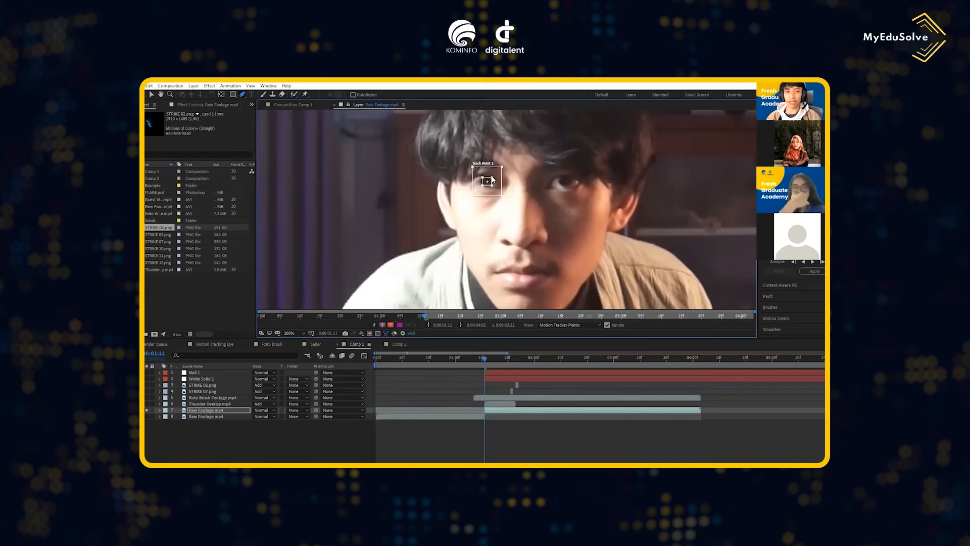
pyautogui.moveTo(503, 167)
pyautogui.mouseDown()
pyautogui.moveTo(491, 178)
pyautogui.moveTo(541, 140)
pyautogui.moveTo(546, 121)
pyautogui.moveTo(494, 175)
pyautogui.mouseUp()
# - Analyze the eye track forward one frame at a time from 0:00:01:11 to 0:00:02:03
pyautogui.click(823, 262)
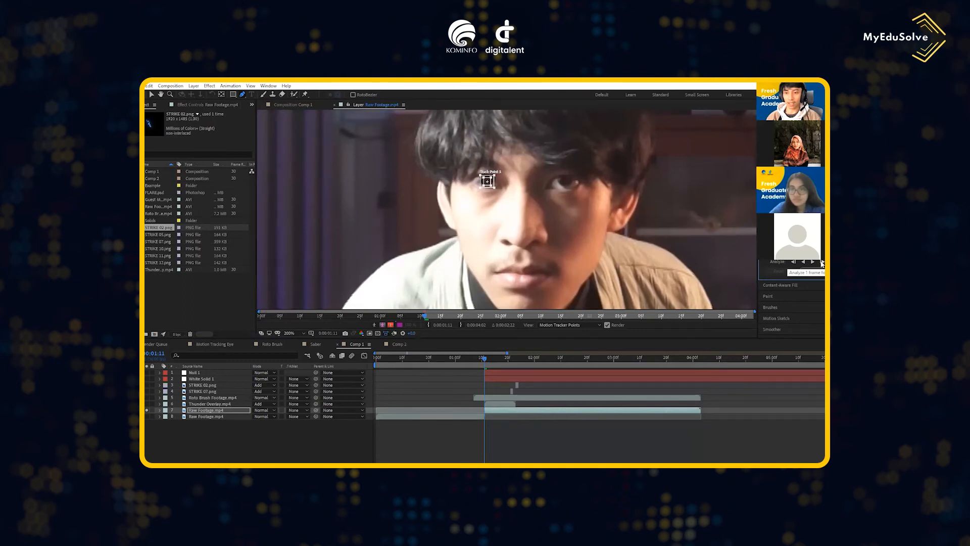
pyautogui.click(822, 262)
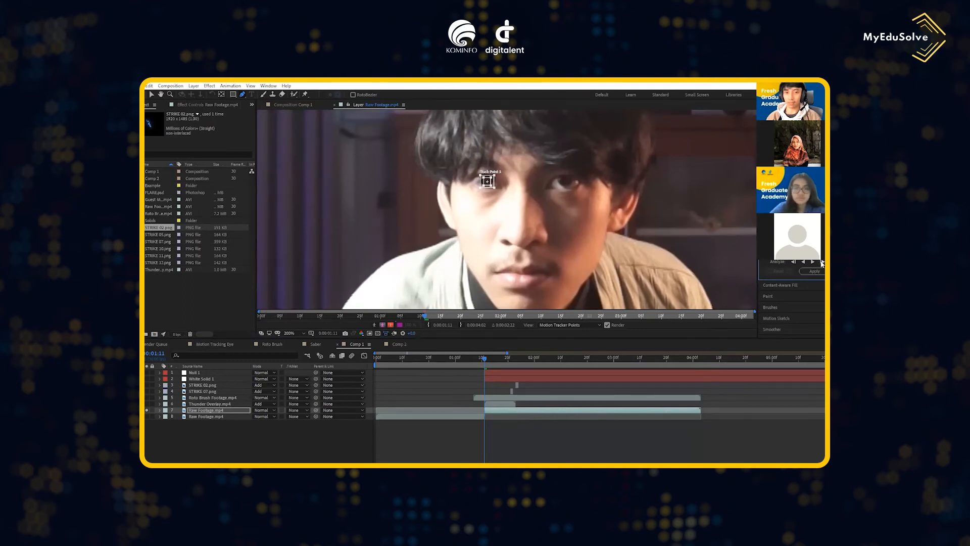
pyautogui.click(822, 262)
pyautogui.click(823, 263)
pyautogui.click(823, 263)
pyautogui.click(822, 263)
pyautogui.click(822, 262)
pyautogui.click(823, 262)
pyautogui.click(822, 262)
pyautogui.click(822, 262)
pyautogui.click(822, 262)
pyautogui.click(822, 262)
pyautogui.click(822, 263)
pyautogui.click(823, 263)
pyautogui.click(822, 263)
pyautogui.click(822, 262)
pyautogui.click(823, 263)
pyautogui.click(822, 263)
pyautogui.click(822, 262)
pyautogui.click(822, 262)
pyautogui.click(822, 263)
pyautogui.click(822, 263)
pyautogui.click(821, 263)
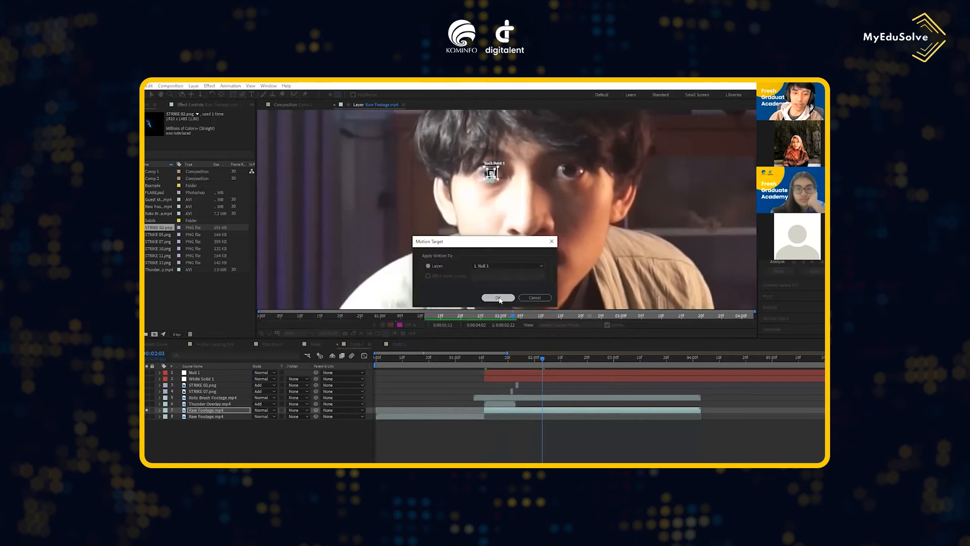
# - Apply the tracked motion to Null 1, then return to 0:00:01:11 and turn off the solo on Raw Footage.mp4
pyautogui.press('Return')
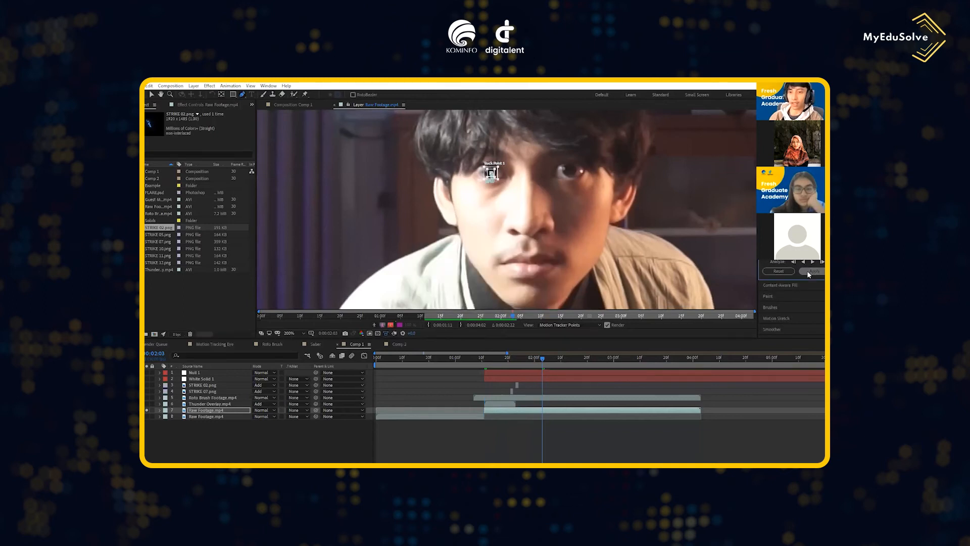
pyautogui.click(488, 362)
pyautogui.moveTo(488, 362); pyautogui.dragTo(484, 362)
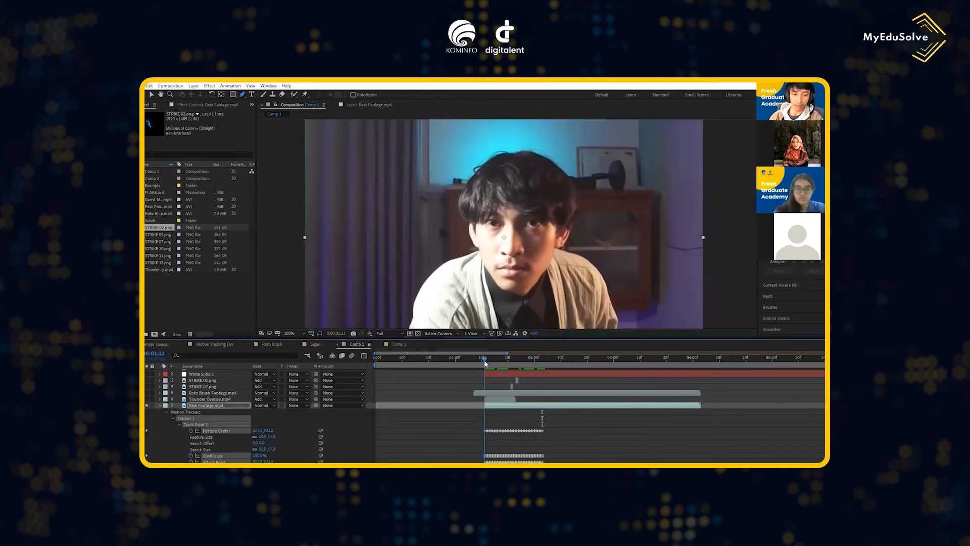
pyautogui.scroll(1, 197, 407)
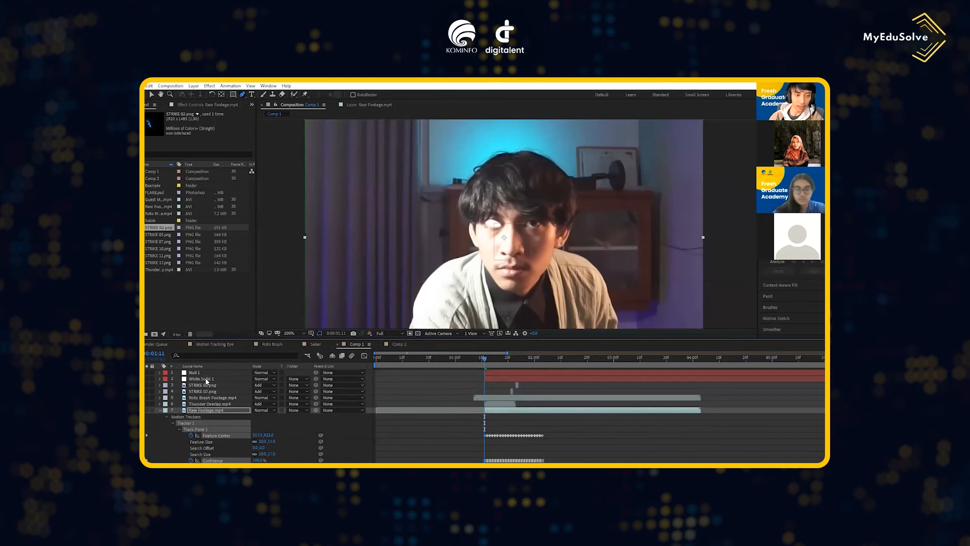
# - Rename White Solid 1 as "mata kiri" and parent it to Null 1
pyautogui.click(204, 379)
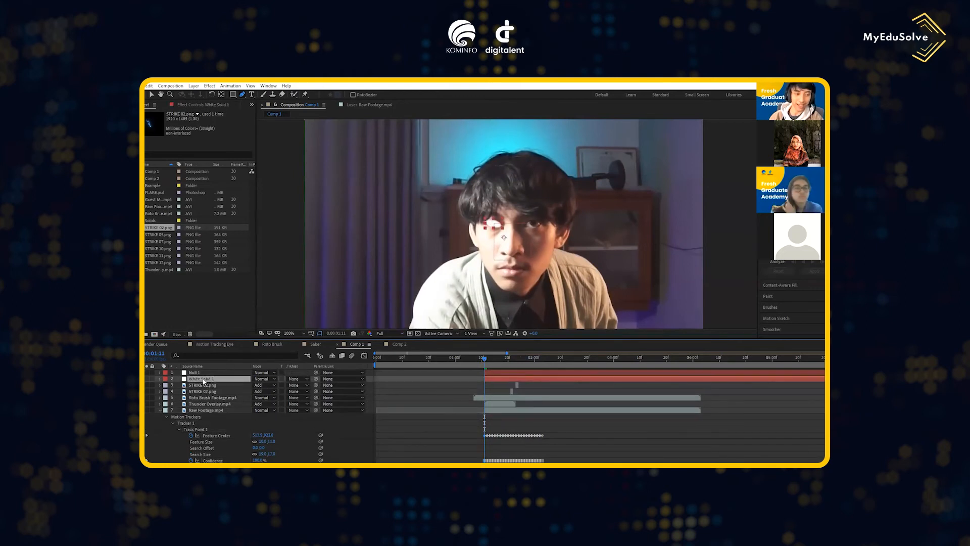
pyautogui.rightClick(205, 380)
pyautogui.click(222, 365)
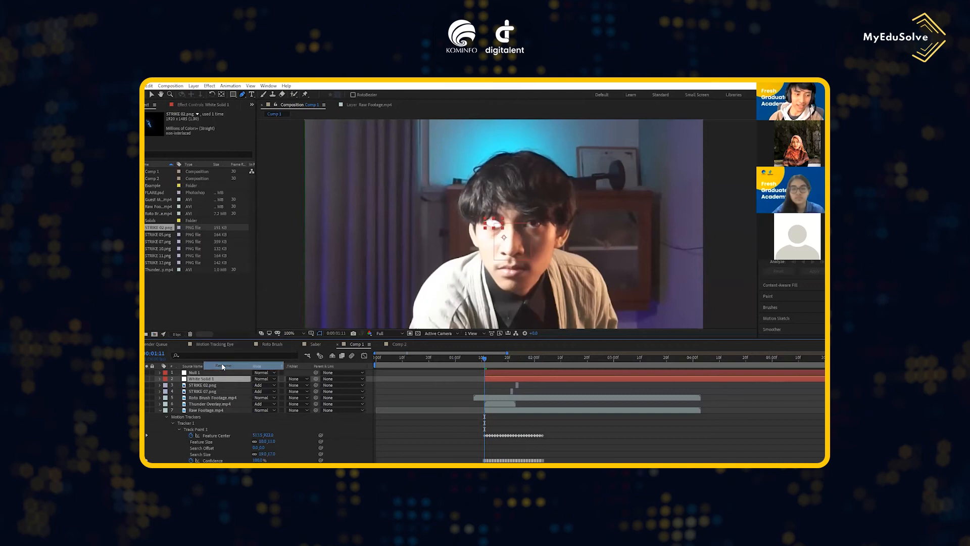
pyautogui.write('mata kiri')
pyautogui.press('Return')
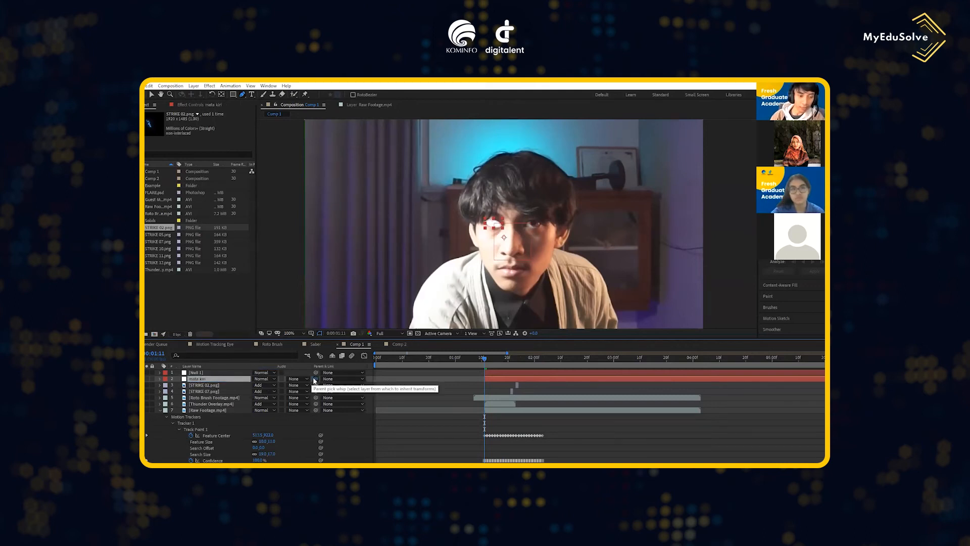
pyautogui.moveTo(316, 378); pyautogui.dragTo(218, 375)
# - Check how the white eye follows the man's face between 0:00:01:11 and 0:00:01:14 in Comp 1
pyautogui.moveTo(485, 358)
pyautogui.mouseDown()
pyautogui.moveTo(497, 358)
pyautogui.moveTo(485, 361)
pyautogui.mouseUp()
pyautogui.scroll(1, 506, 236)
pyautogui.scroll(-1, 492, 242)
pyautogui.scroll(-3, 492, 243)
pyautogui.scroll(3, 492, 243)
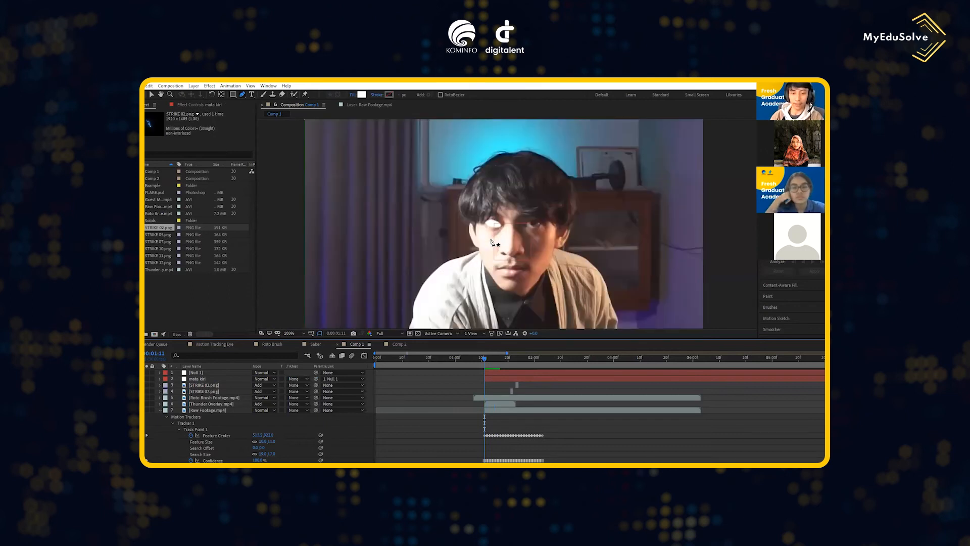
pyautogui.moveTo(511, 239); pyautogui.dragTo(509, 211)
pyautogui.scroll(-1, 508, 211)
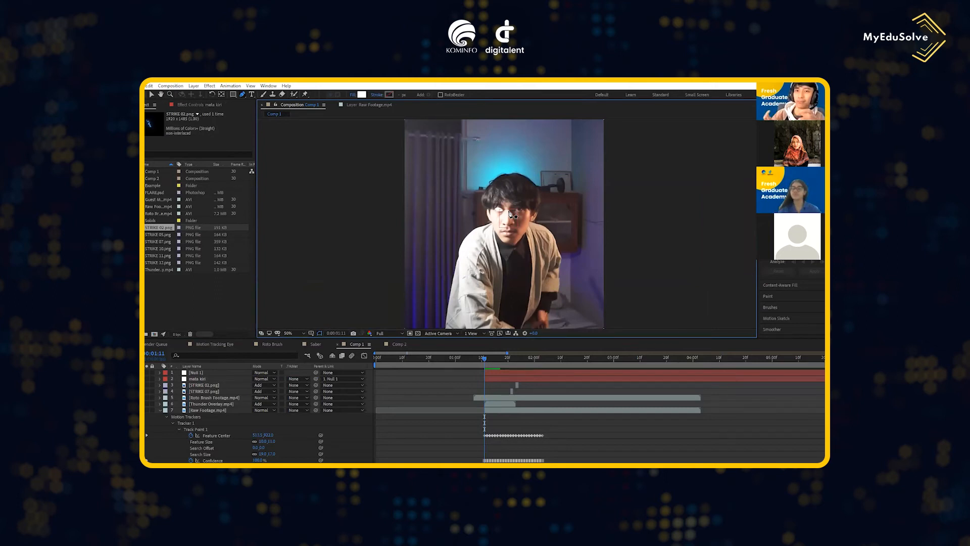
pyautogui.moveTo(485, 358); pyautogui.dragTo(493, 360)
pyautogui.scroll(-3, 530, 191)
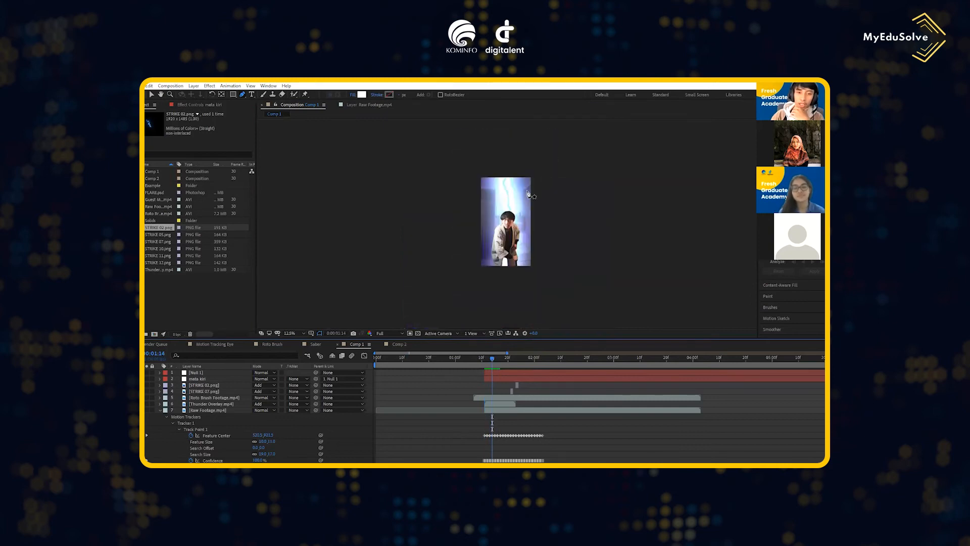
pyautogui.scroll(2, 525, 192)
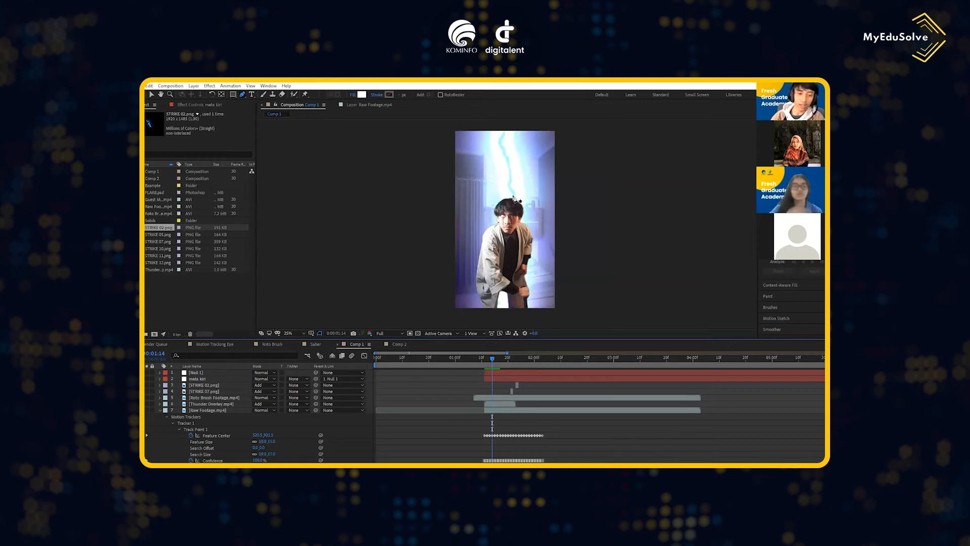
# - Collapse the tracker properties of Raw Footage.mp4 and move the current time to 0:00:01:10
pyautogui.click(160, 410)
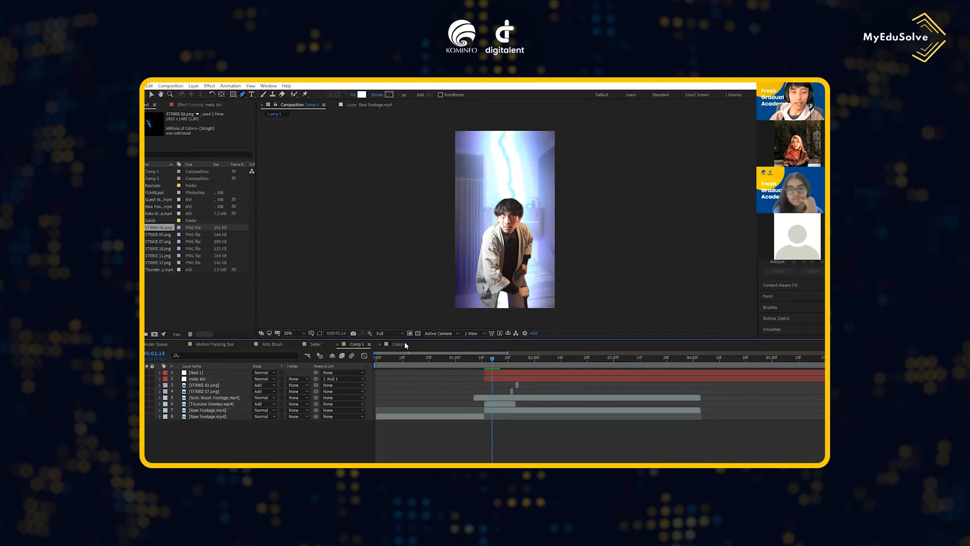
pyautogui.moveTo(492, 358); pyautogui.dragTo(481, 360)
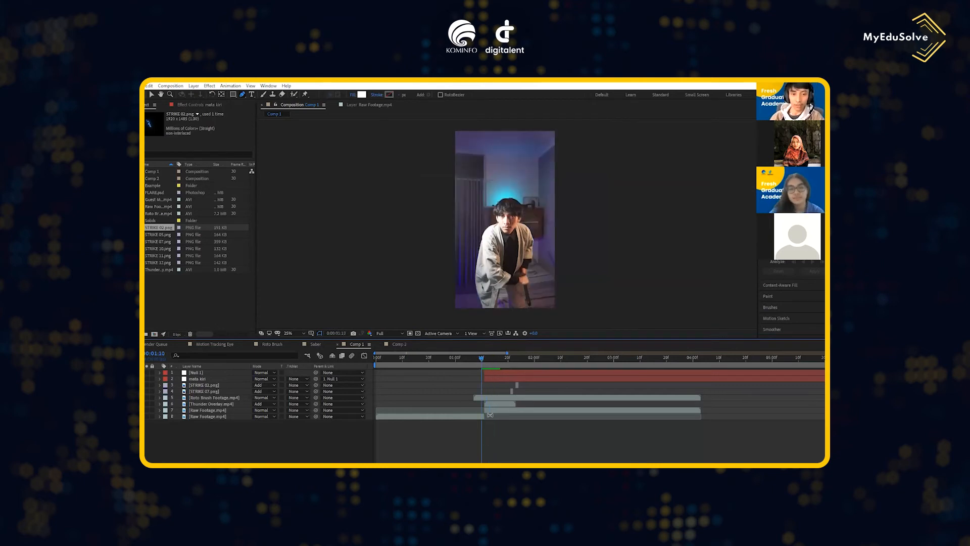
pyautogui.click(505, 404)
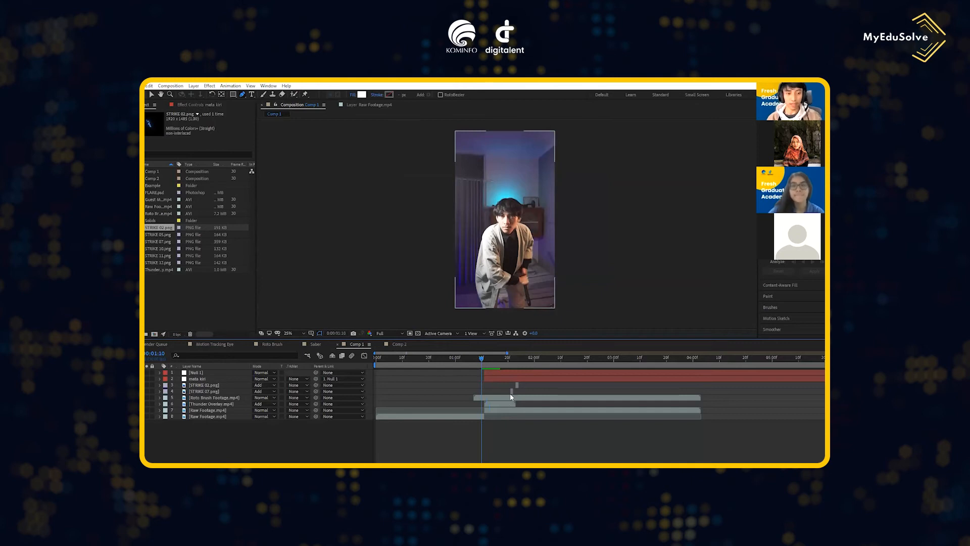
# - Switch to the Naskah 28 Maret document in Word and view its SIMPULAN section
pyautogui.hotkey('alt', 'Tab')
pyautogui.scroll(-3, 511, 397)
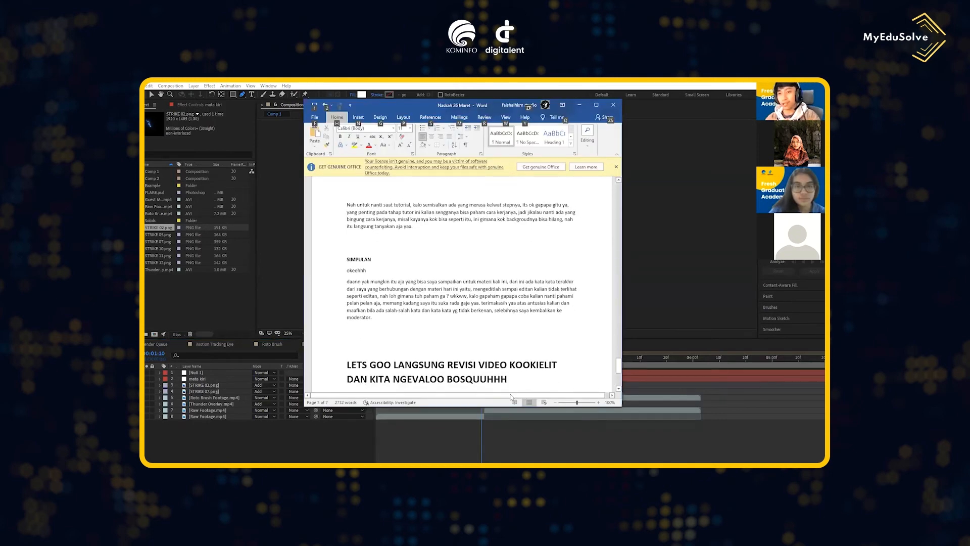